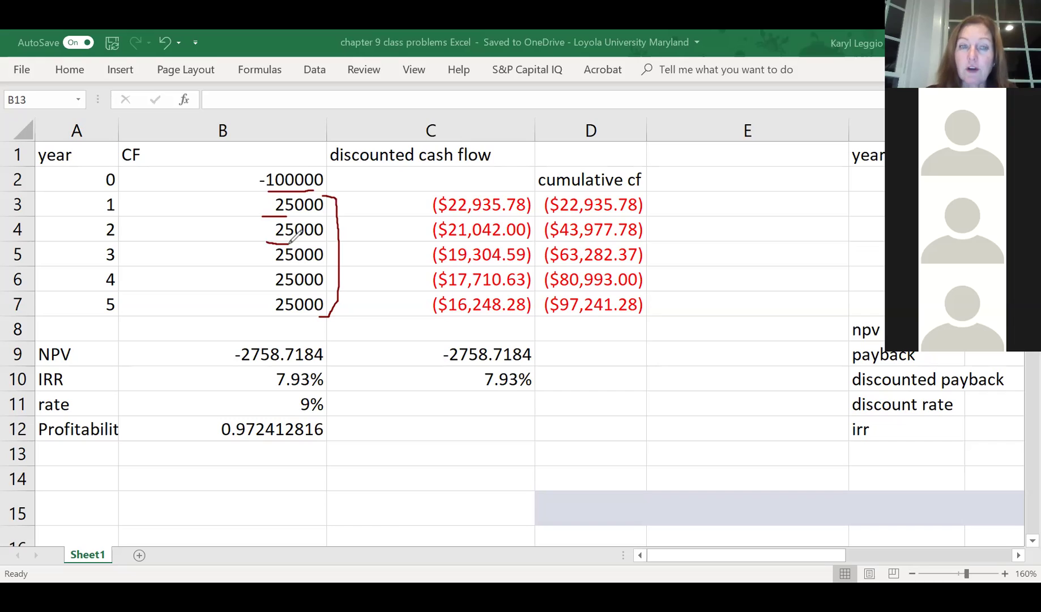
Mark up the yearly 25000 cash flows in column B with freehand pen strokes and erase all the markings.
{"action": "left_click_drag", "start_coordinate": [276, 267], "coordinate": [302, 269]}
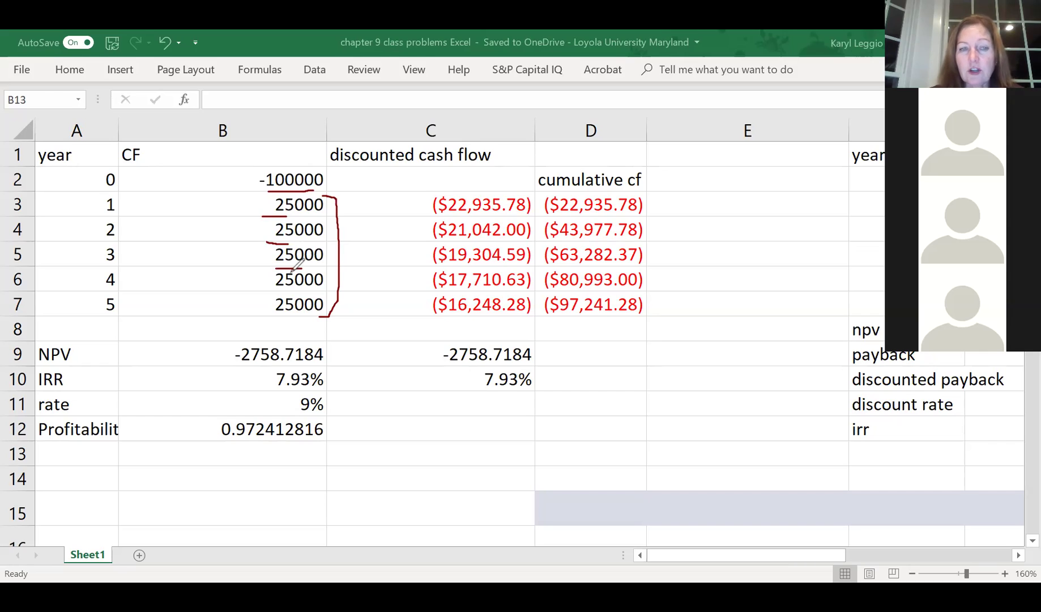
{"action": "left_click_drag", "start_coordinate": [276, 291], "coordinate": [301, 292]}
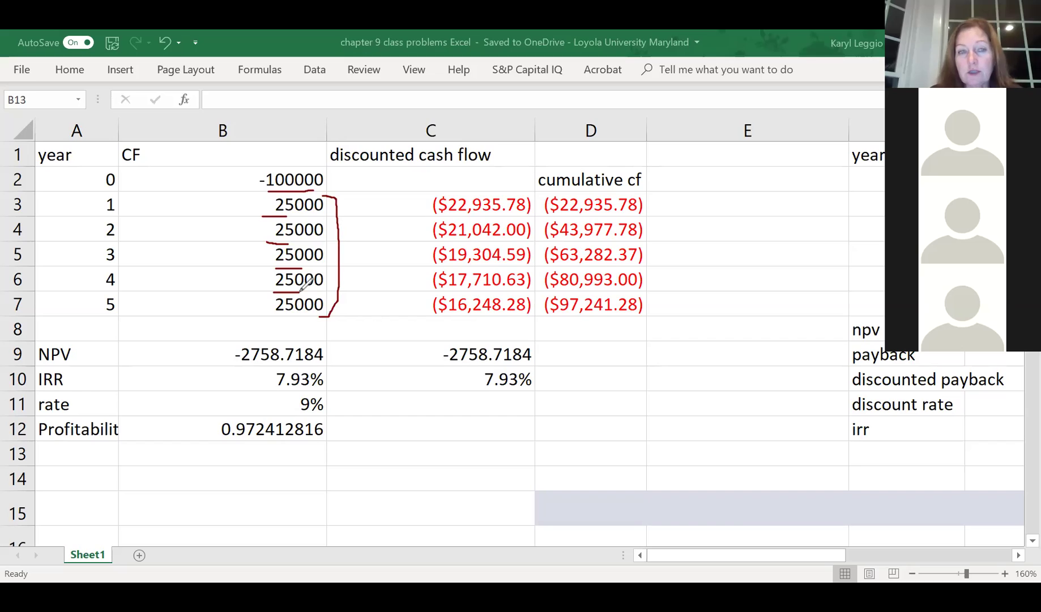
{"action": "mouse_move", "coordinate": [260, 193]}
{"action": "left_mouse_down"}
{"action": "mouse_move", "coordinate": [249, 207]}
{"action": "mouse_move", "coordinate": [266, 226]}
{"action": "left_mouse_up"}
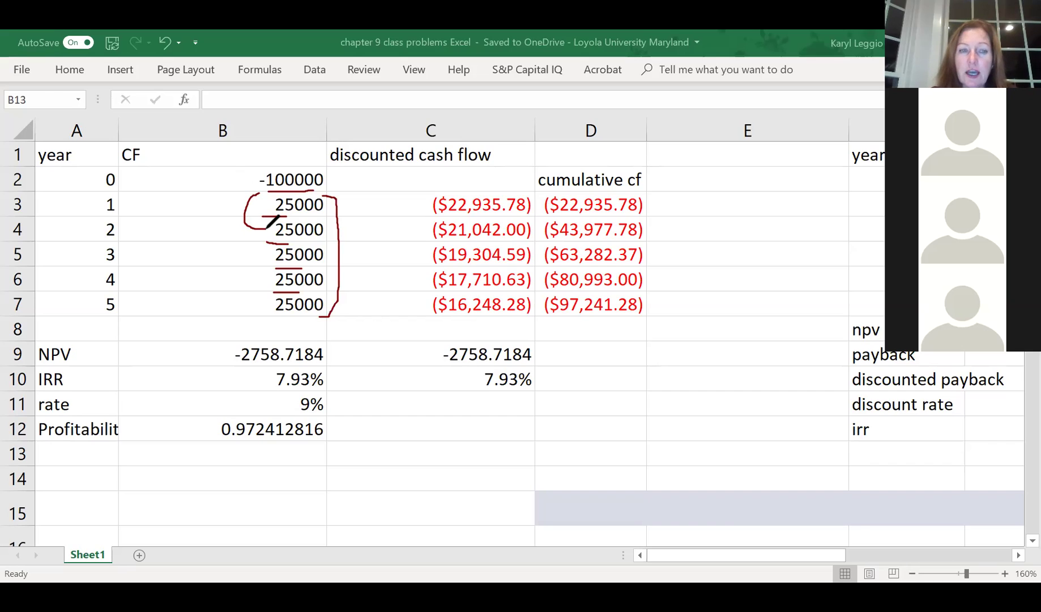
{"action": "left_click_drag", "start_coordinate": [256, 281], "coordinate": [272, 280]}
{"action": "left_click_drag", "start_coordinate": [263, 203], "coordinate": [271, 203]}
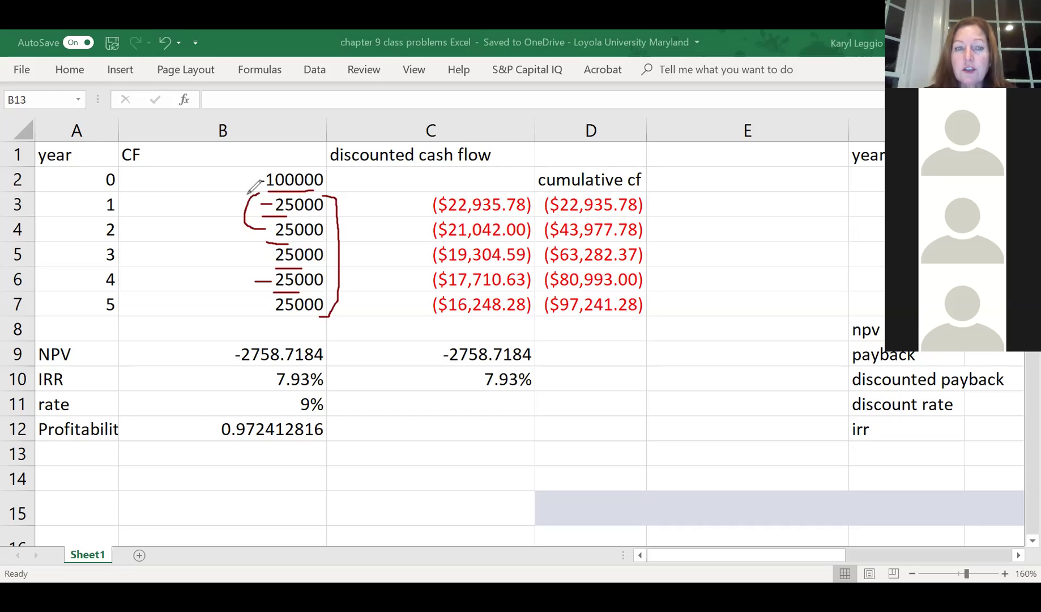
{"action": "left_click_drag", "start_coordinate": [252, 241], "coordinate": [271, 255]}
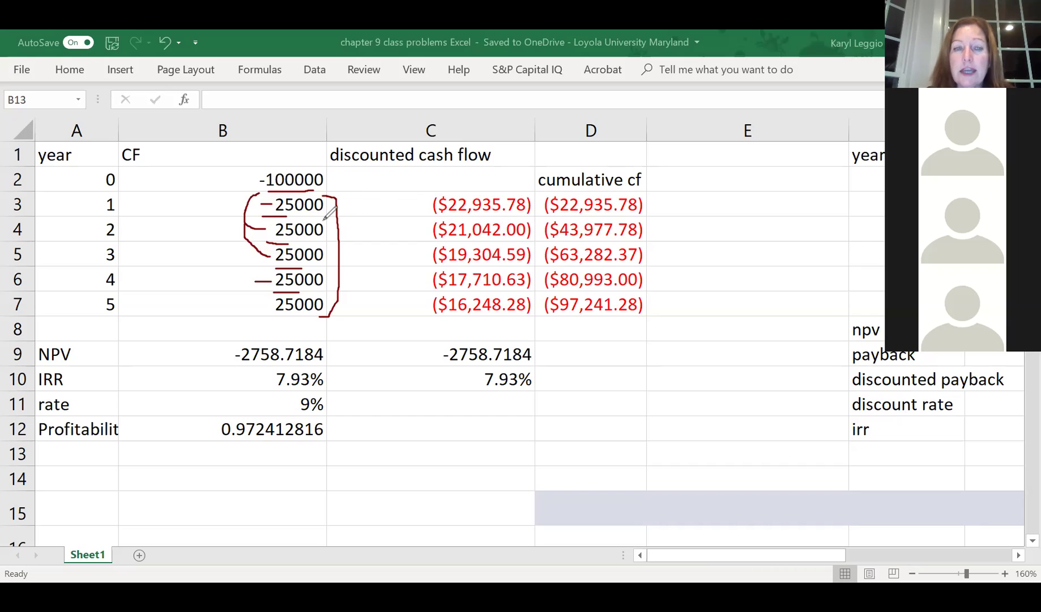
{"action": "left_click_drag", "start_coordinate": [308, 213], "coordinate": [323, 216]}
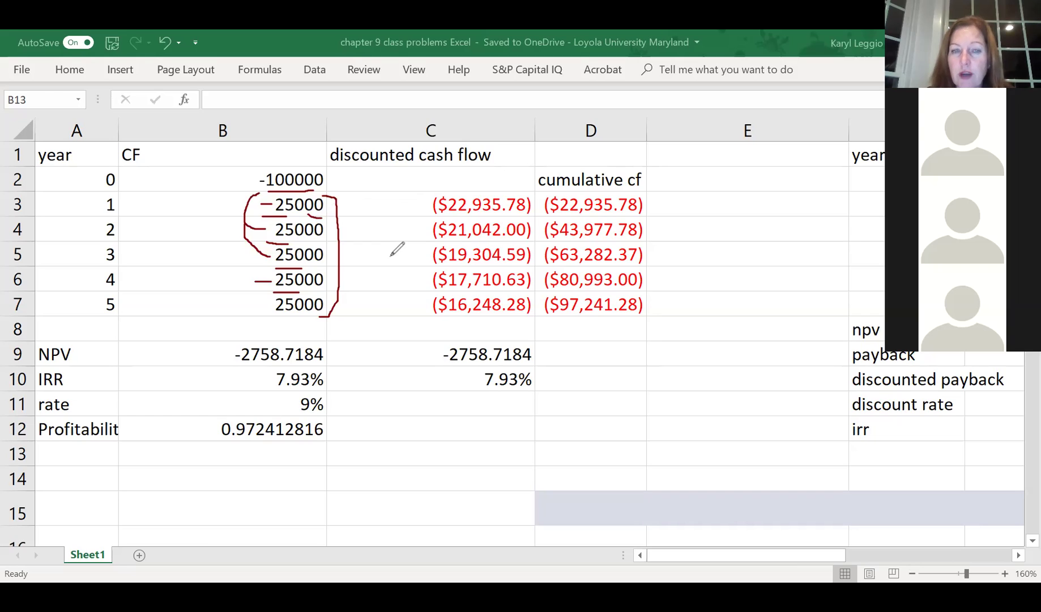
{"action": "left_click", "coordinate": [424, 205]}
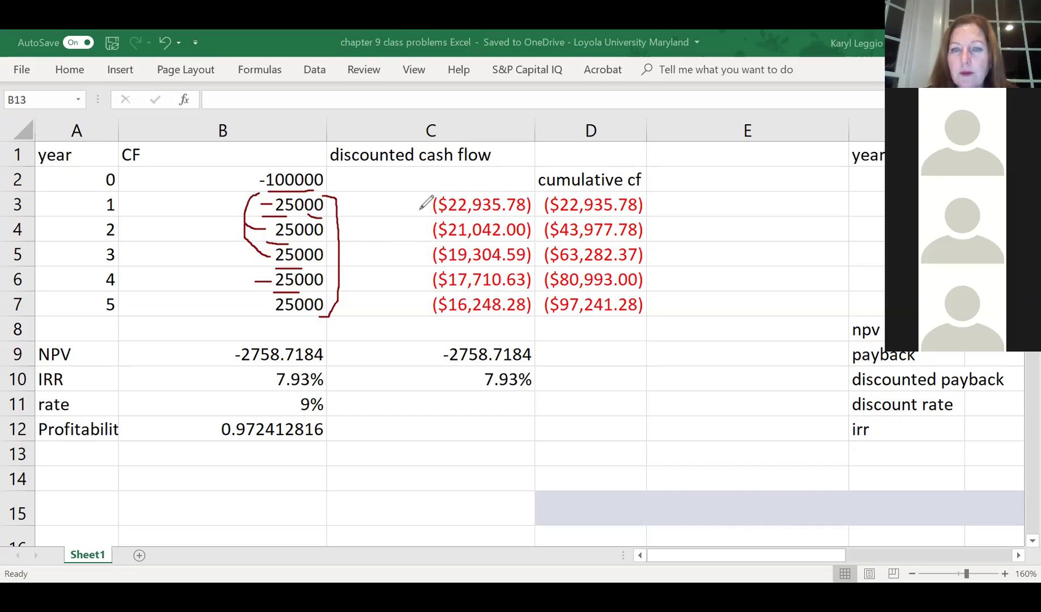
{"action": "key", "text": "e"}
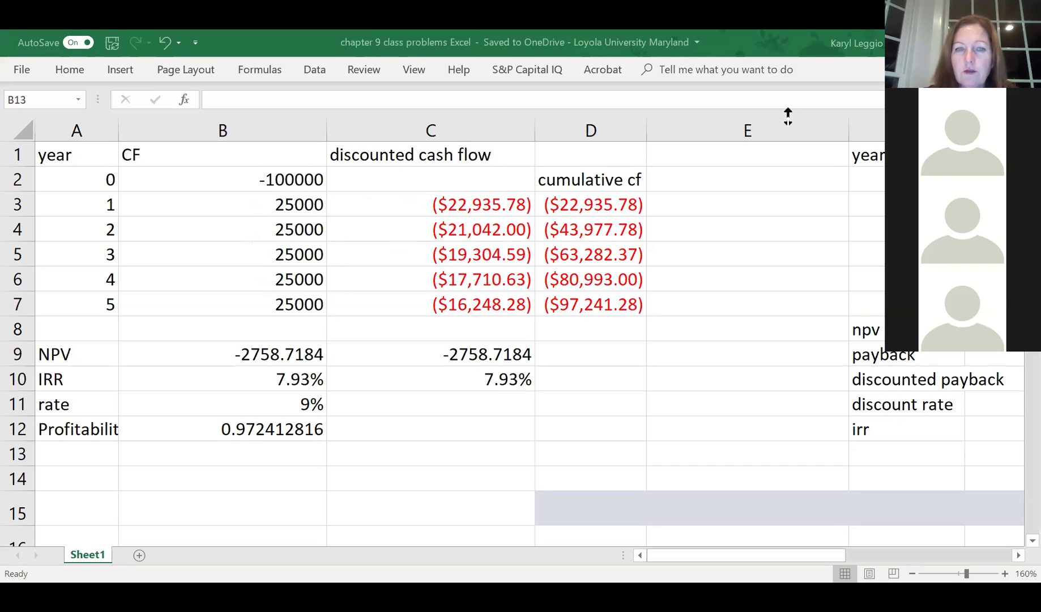
Examine the discounted cash flow formulas in C3 to C7 and the cash flow entries they refer to in column B.
{"action": "left_click", "coordinate": [471, 211]}
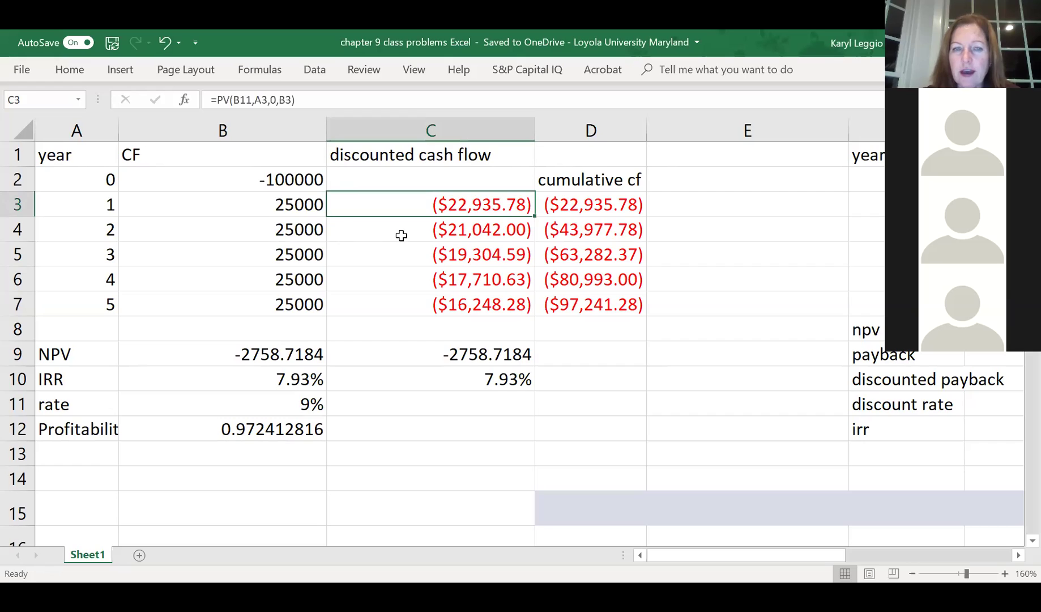
{"action": "key", "text": "Left"}
{"action": "key", "text": "Down"}
{"action": "left_click", "coordinate": [448, 231]}
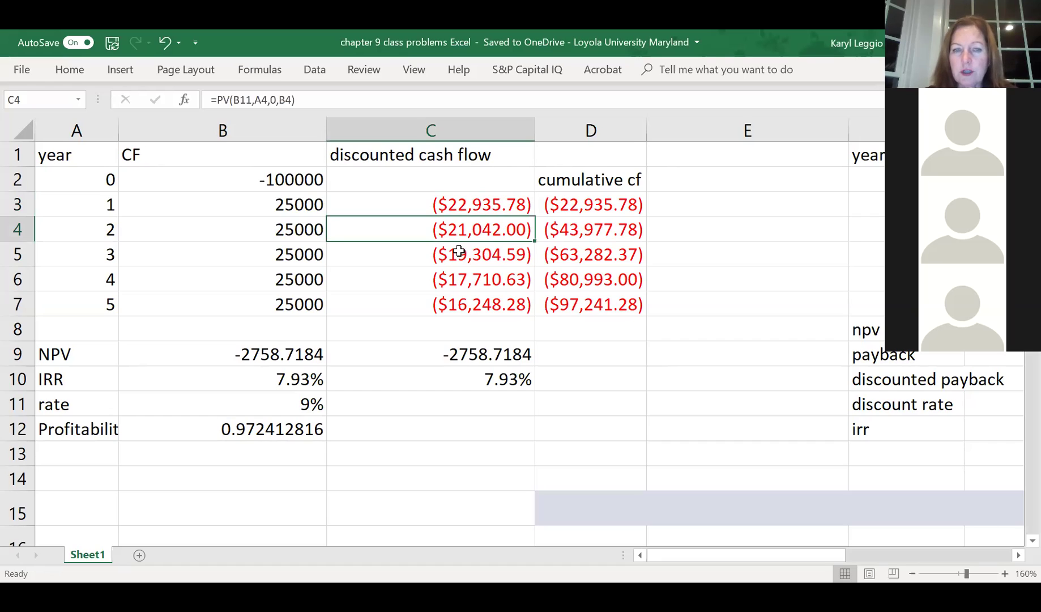
{"action": "left_click", "coordinate": [457, 257]}
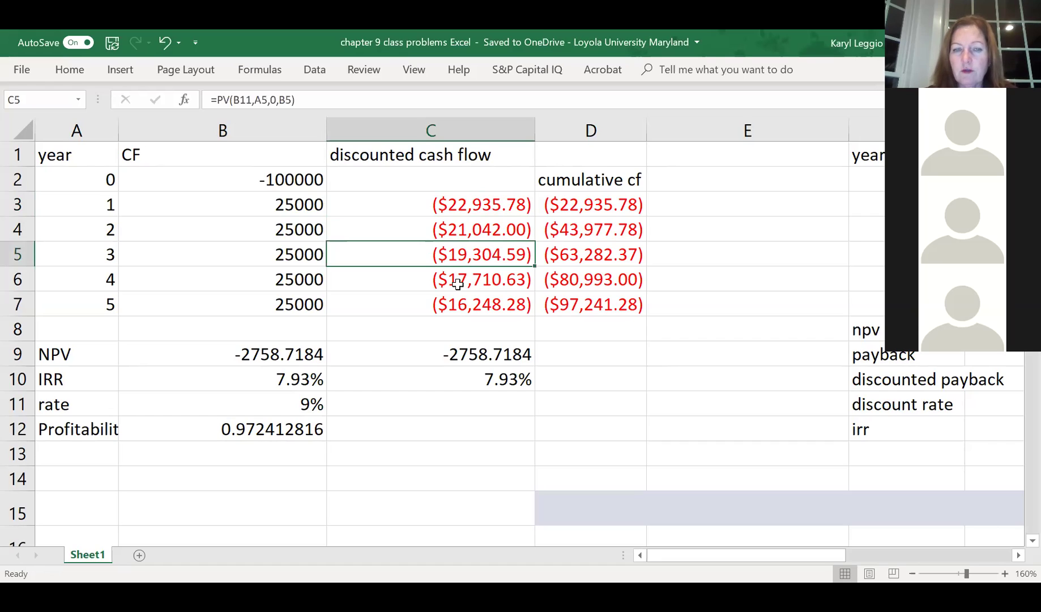
{"action": "left_click", "coordinate": [458, 280]}
{"action": "left_click", "coordinate": [459, 306]}
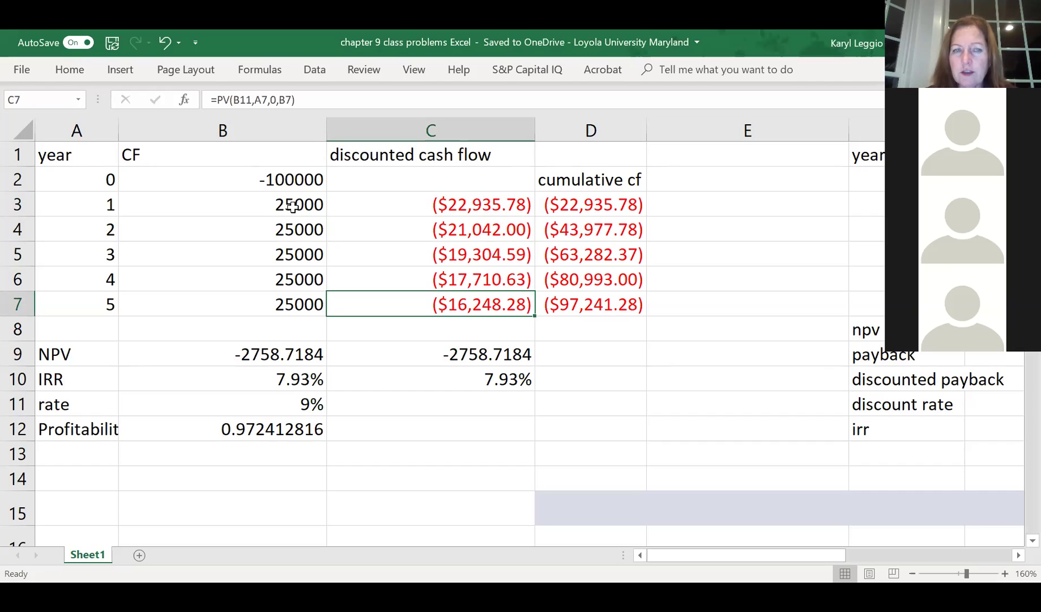
{"action": "left_click", "coordinate": [303, 236]}
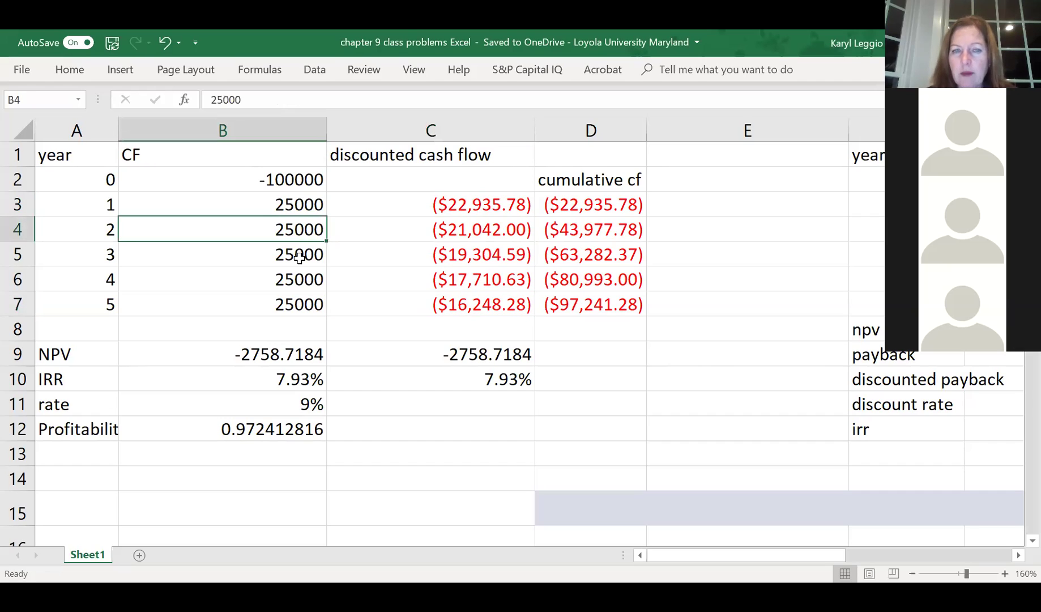
{"action": "key", "text": "Return"}
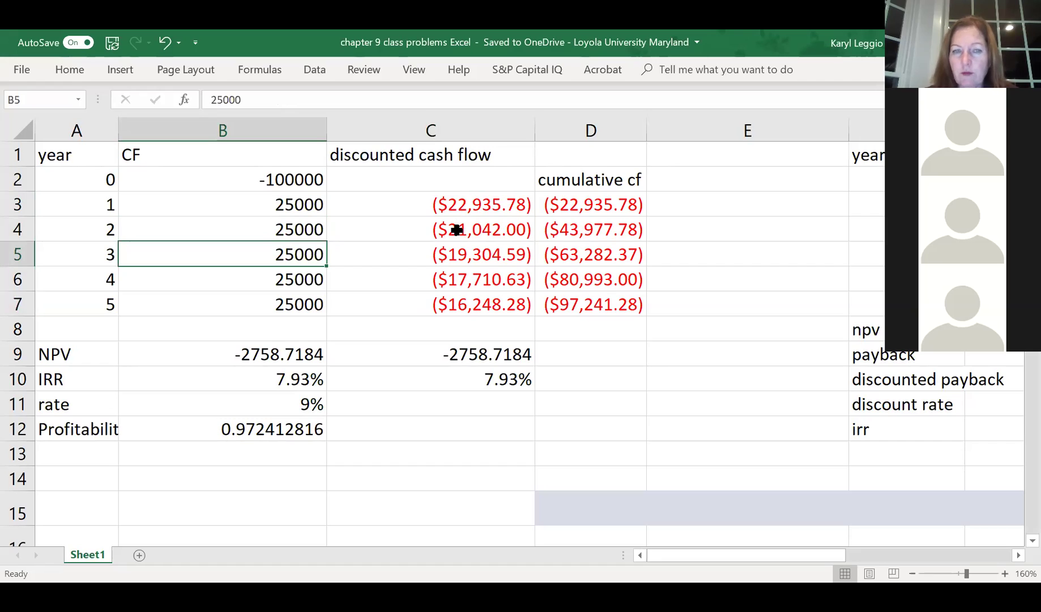
Examine how the cumulative cash flow formulas in D3, D4 and D7 build on the discounted cash flows.
{"action": "left_click", "coordinate": [445, 181]}
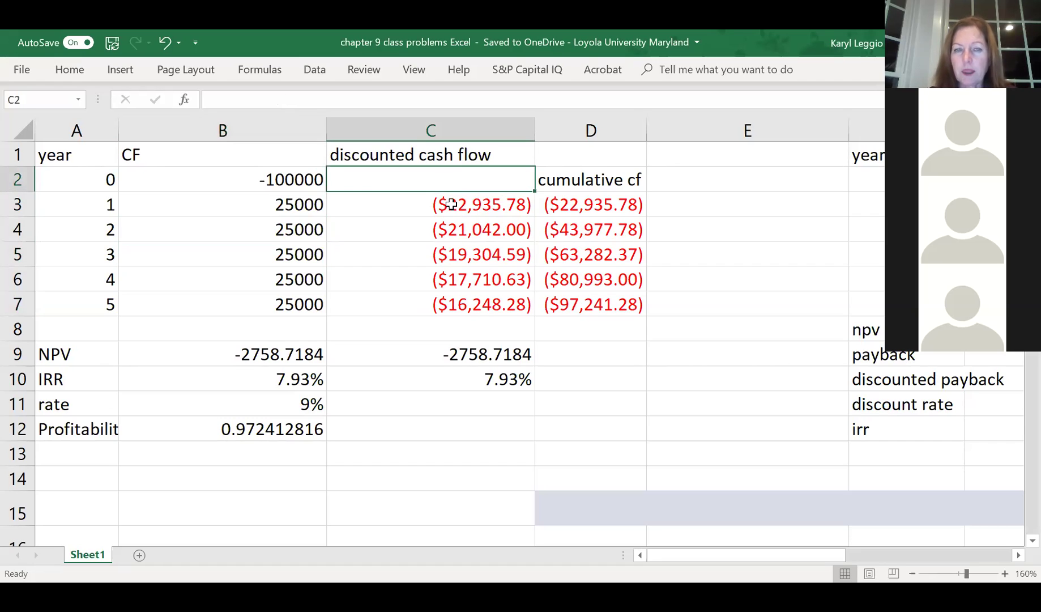
{"action": "left_click", "coordinate": [451, 205]}
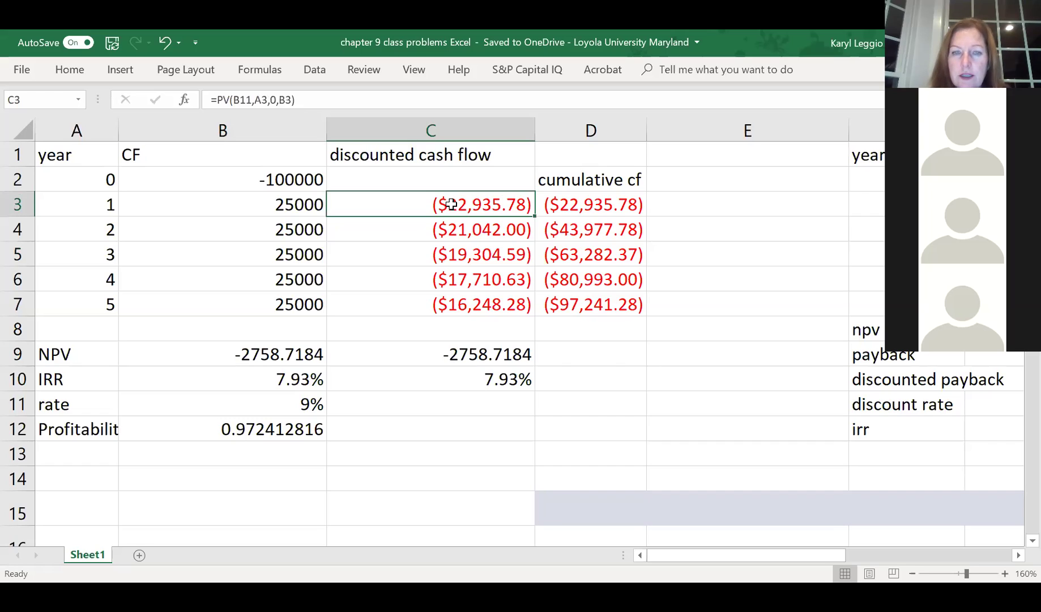
{"action": "left_click", "coordinate": [582, 203]}
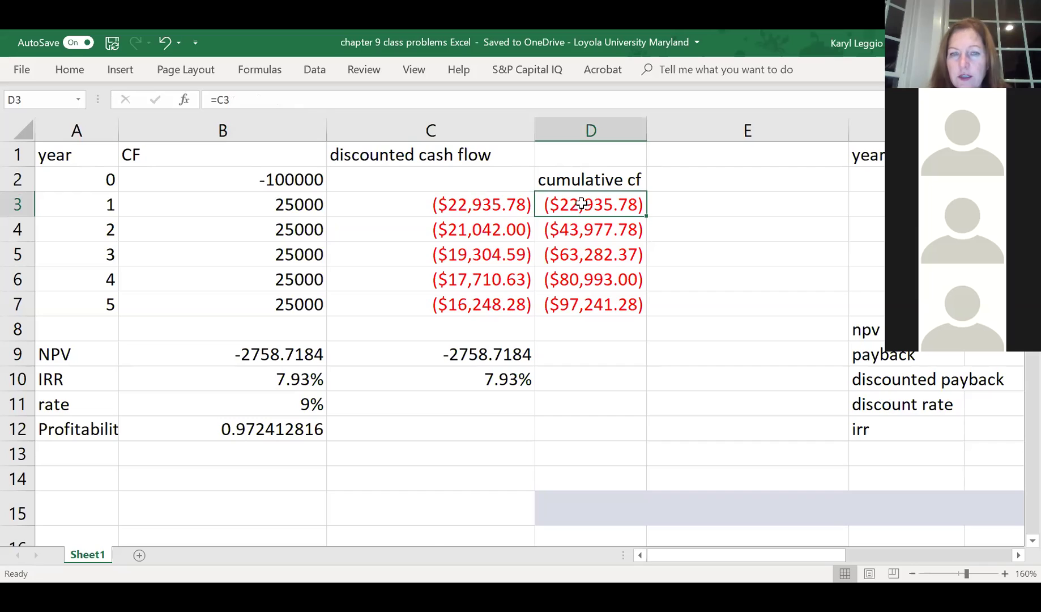
{"action": "left_click", "coordinate": [502, 229]}
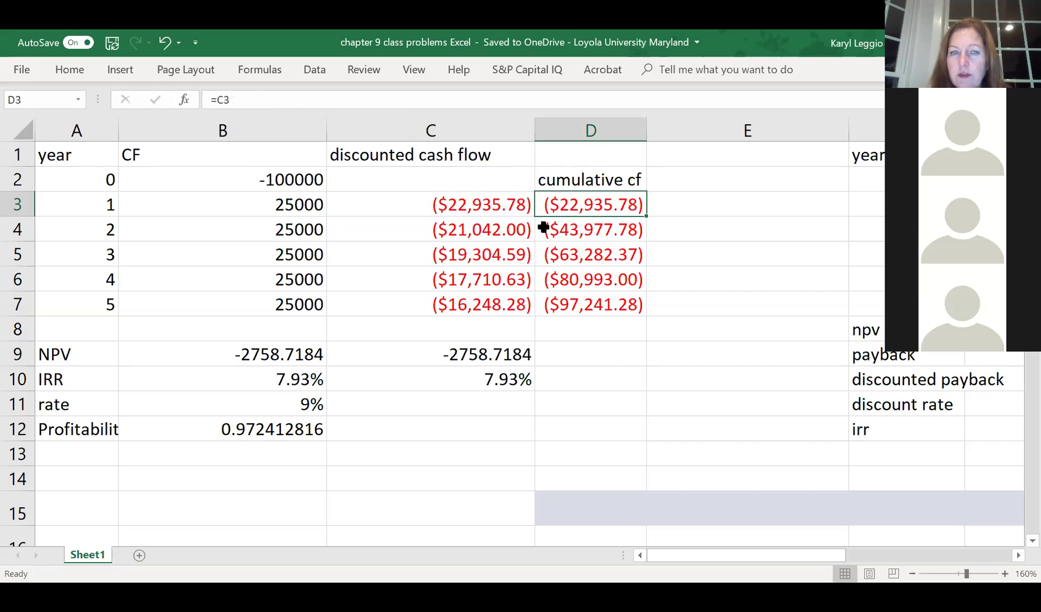
{"action": "left_click", "coordinate": [583, 230]}
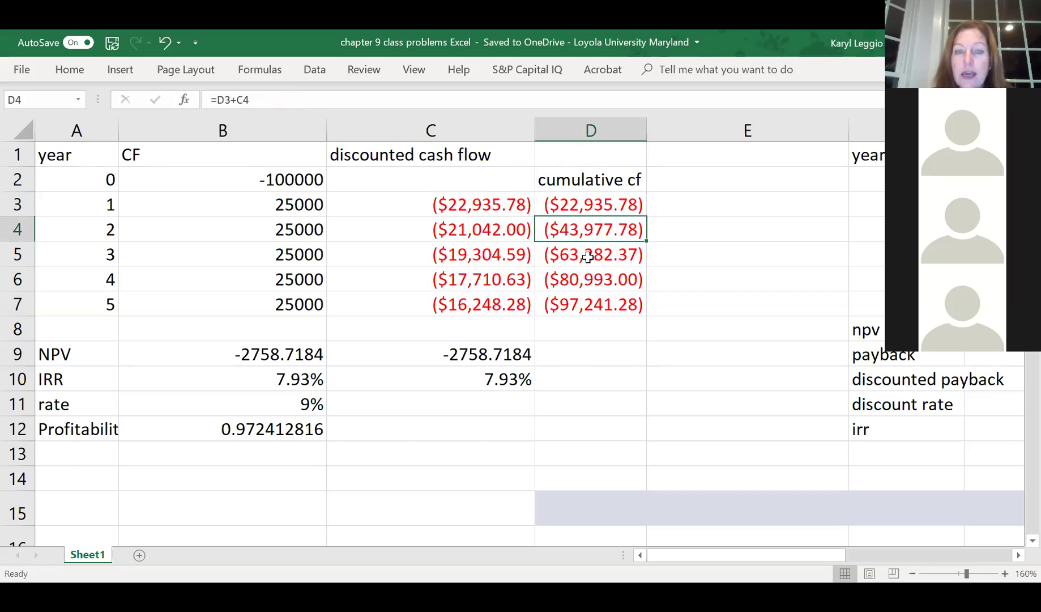
{"action": "left_click", "coordinate": [594, 307]}
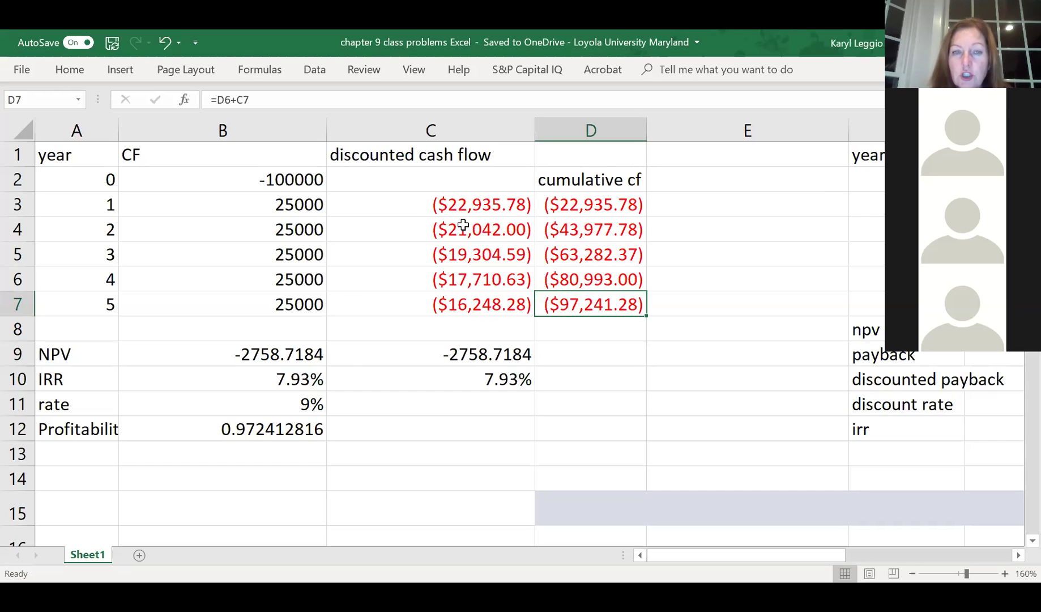
Enter a present value formula in E3 with B11 as the rate, A3 as the number of periods and 0 as the payment.
{"action": "left_click", "coordinate": [705, 203]}
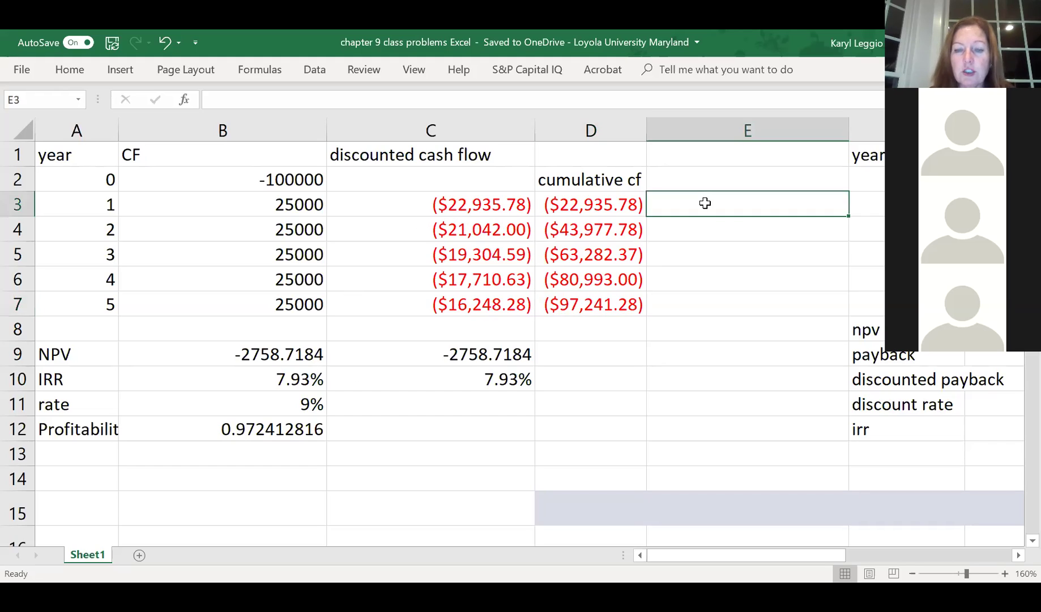
{"action": "type", "text": "="}
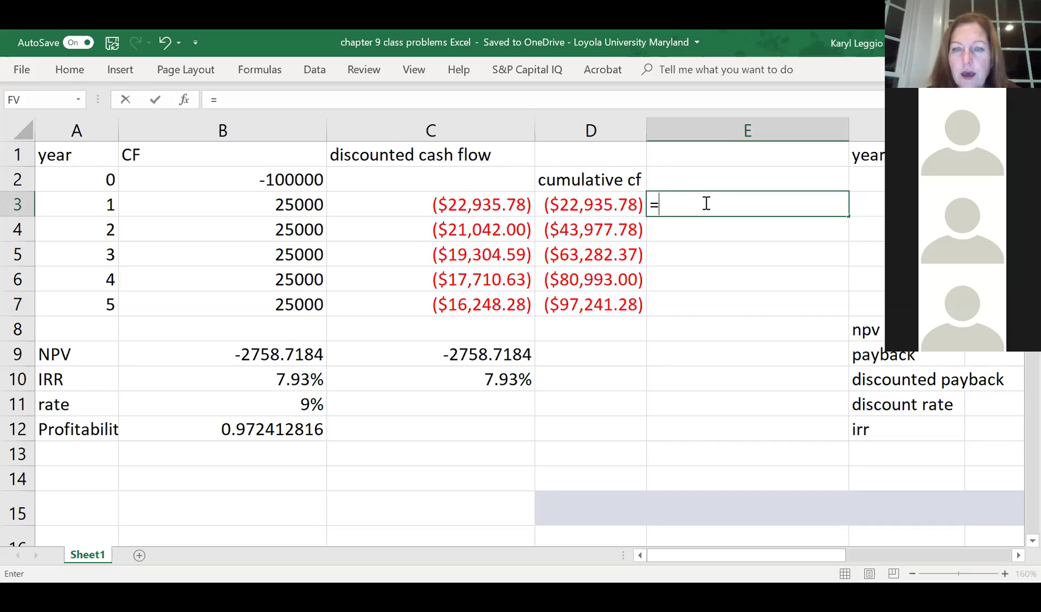
{"action": "type", "text": "pv("}
{"action": "left_click", "coordinate": [305, 405]}
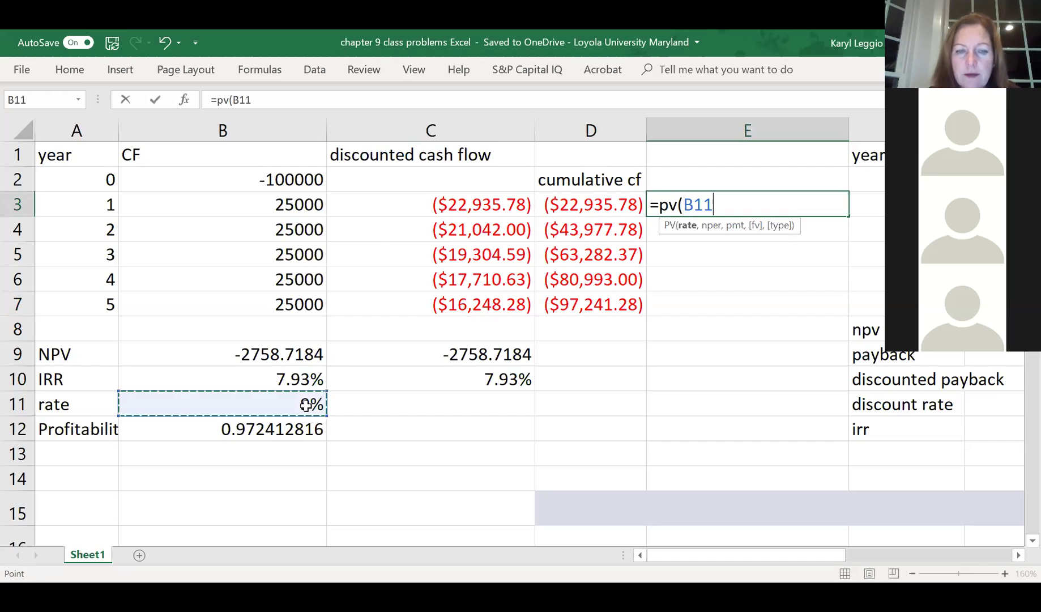
{"action": "type", "text": ","}
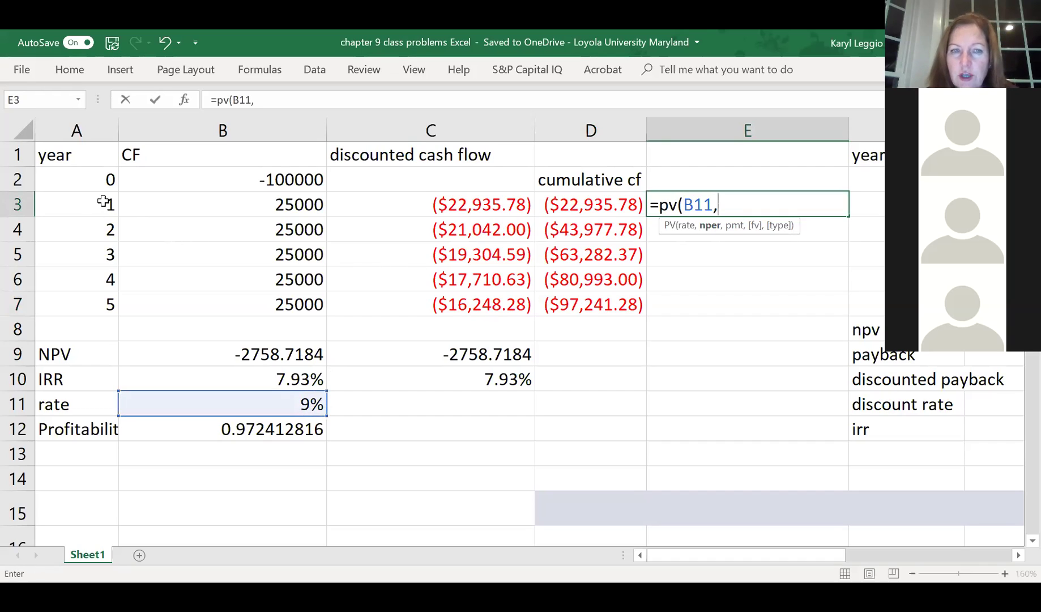
{"action": "left_click", "coordinate": [103, 201]}
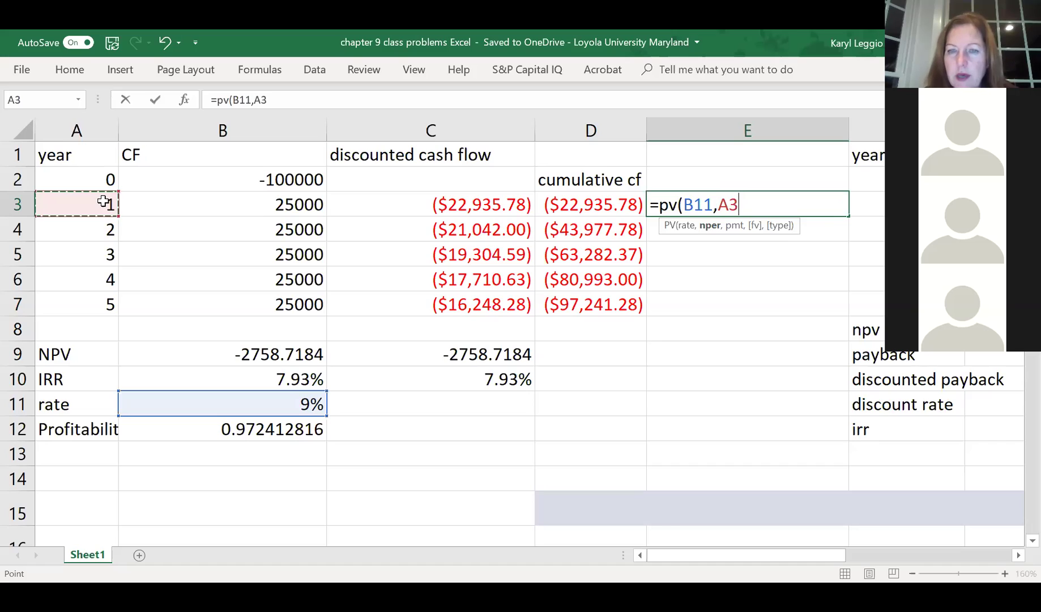
{"action": "type", "text": ","}
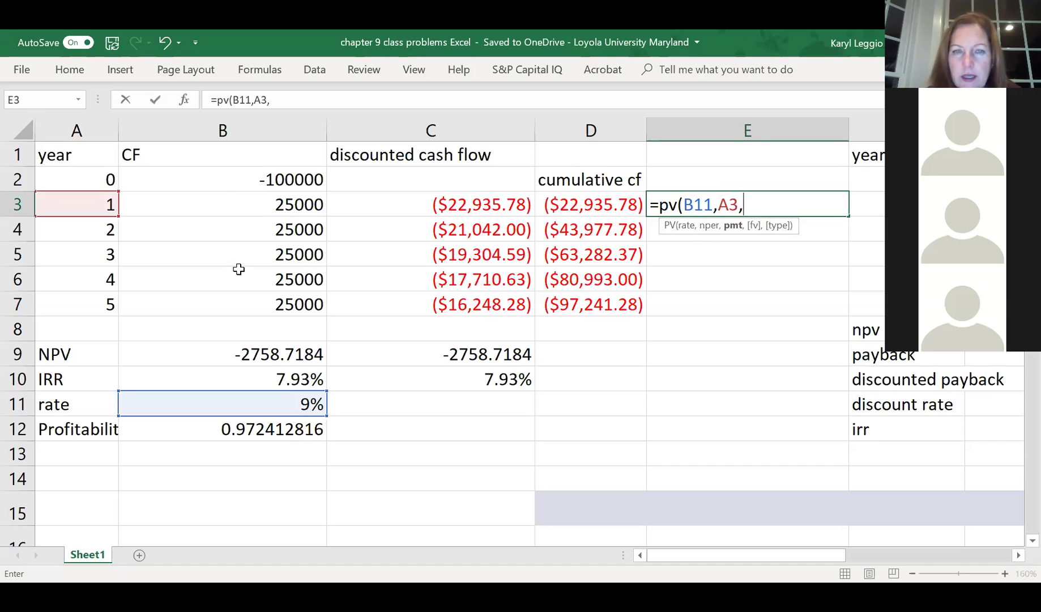
{"action": "type", "text": "0"}
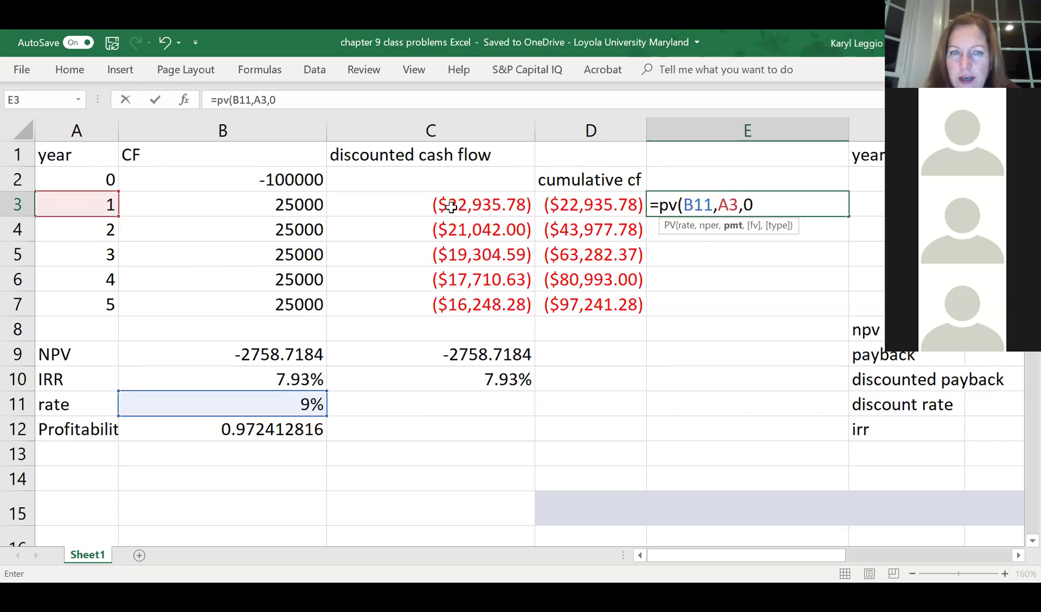
{"action": "left_click", "coordinate": [313, 204]}
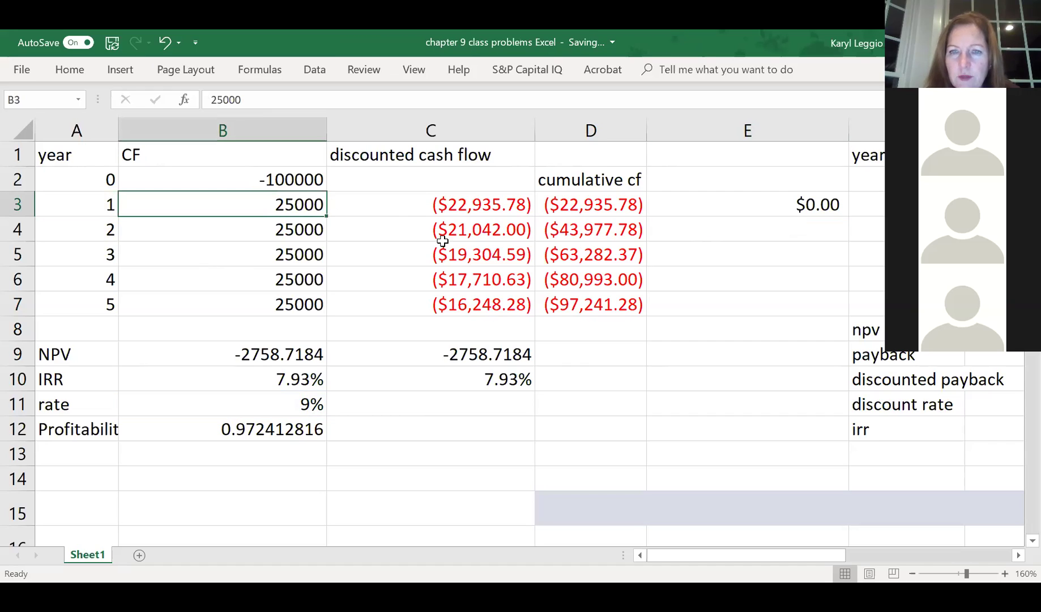
Add B3 as the future value argument to the formula in E3, making it =PV(B11,A3,0,B3).
{"action": "left_click", "coordinate": [747, 198]}
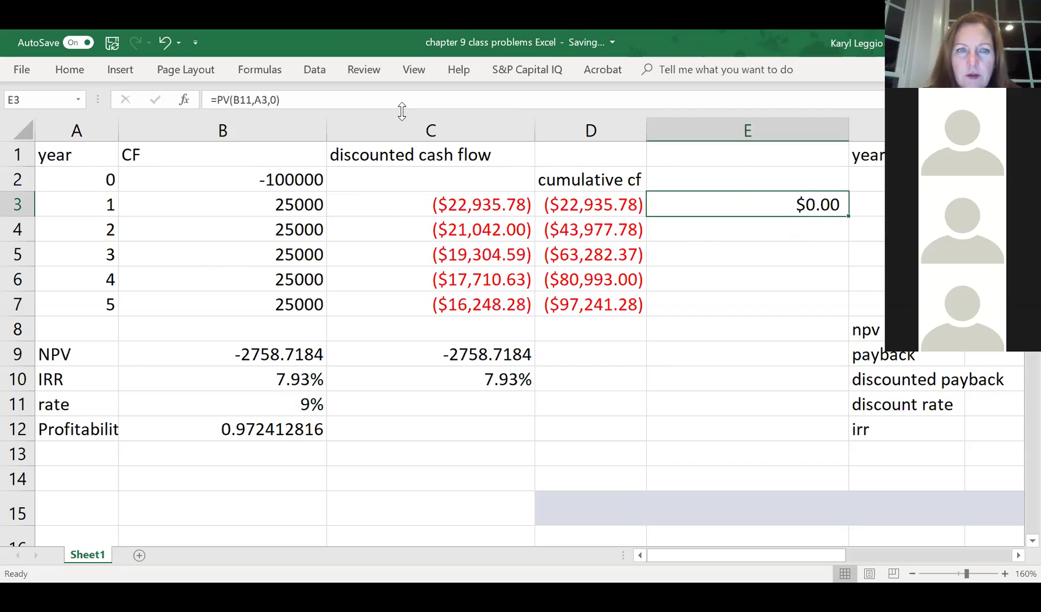
{"action": "left_click", "coordinate": [277, 101]}
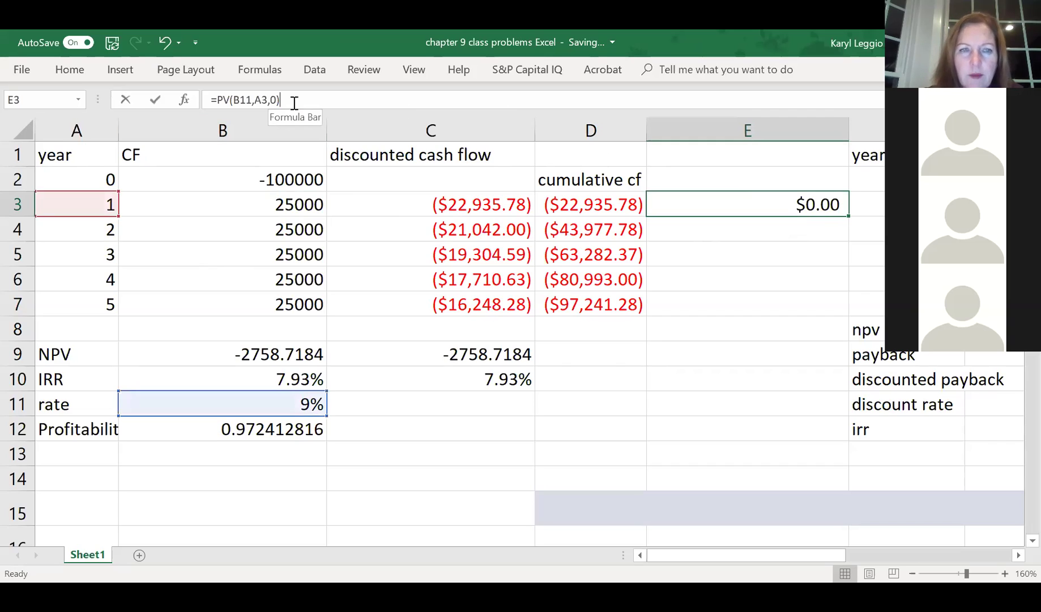
{"action": "key", "text": "Left"}
{"action": "type", "text": ","}
{"action": "left_click", "coordinate": [280, 206]}
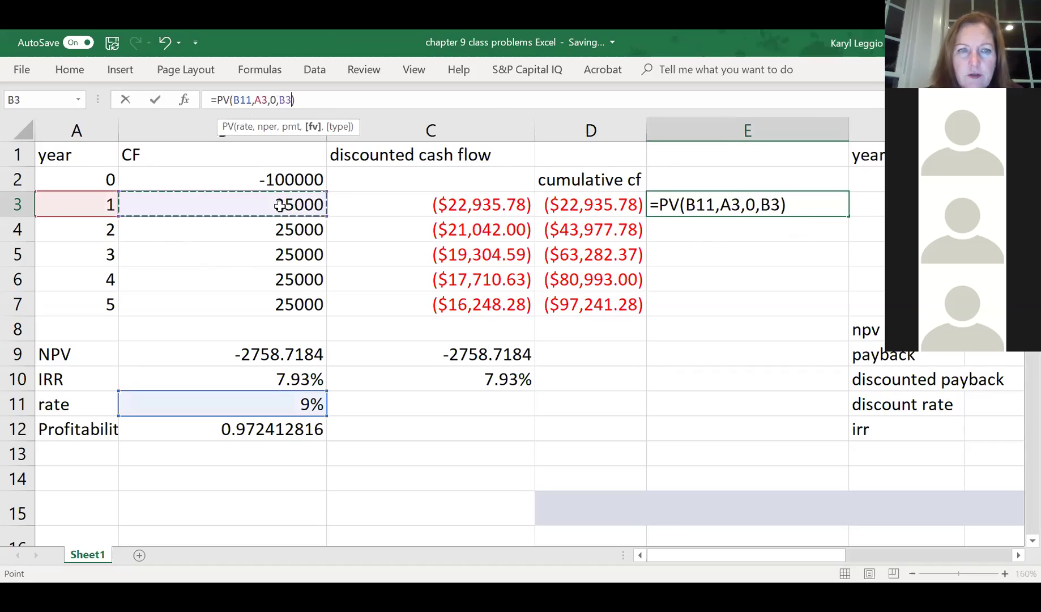
{"action": "key", "text": "Return"}
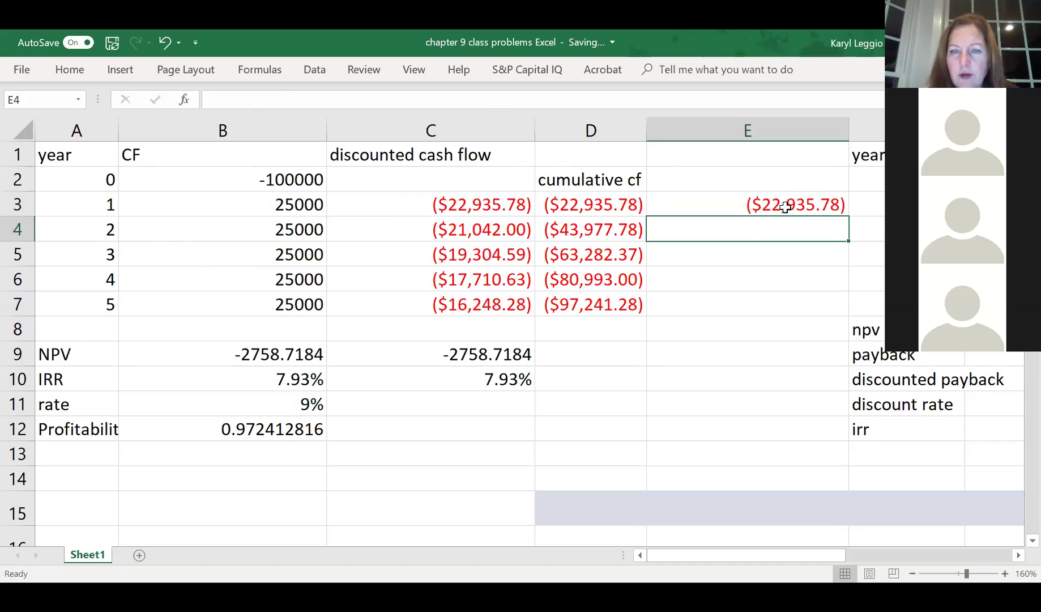
Enter the present value formula =PV(B11,A7,0,B7) for the year 5 cash flow in E7.
{"action": "left_click", "coordinate": [761, 305]}
{"action": "type", "text": "="}
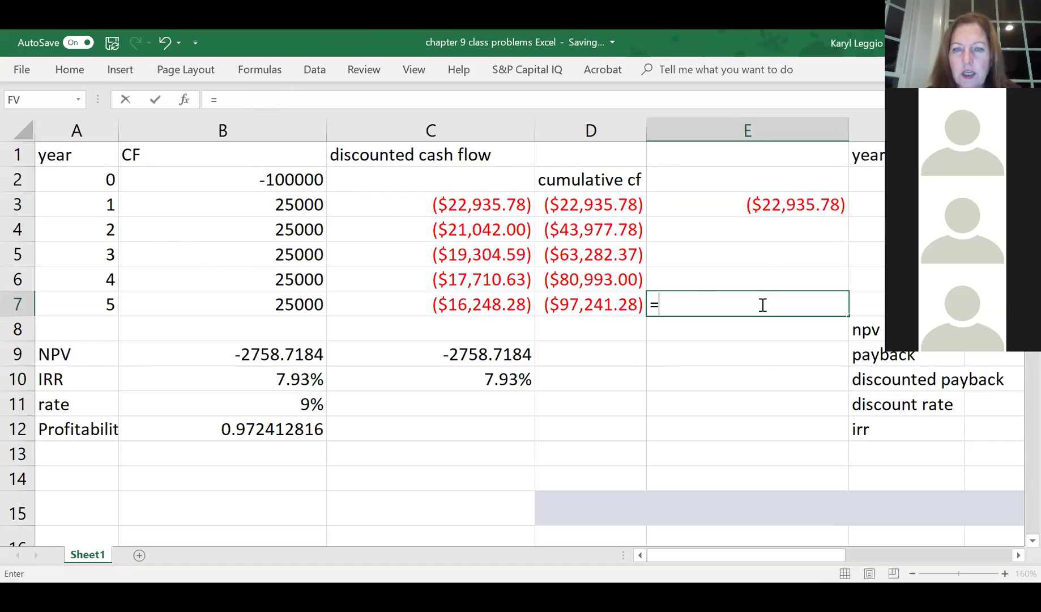
{"action": "type", "text": "pv"}
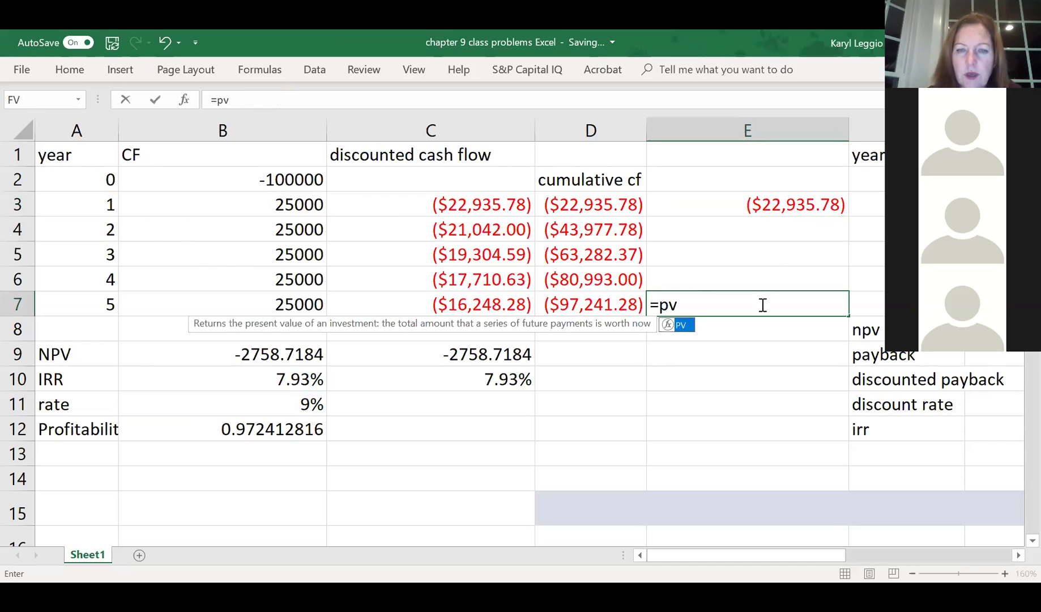
{"action": "type", "text": "("}
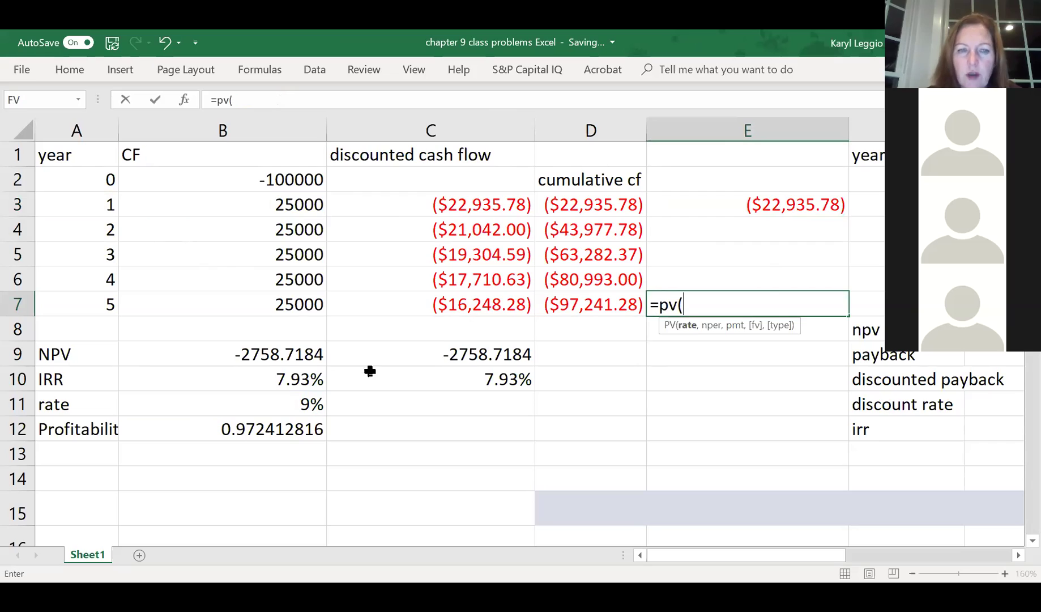
{"action": "left_click", "coordinate": [304, 406]}
{"action": "type", "text": ","}
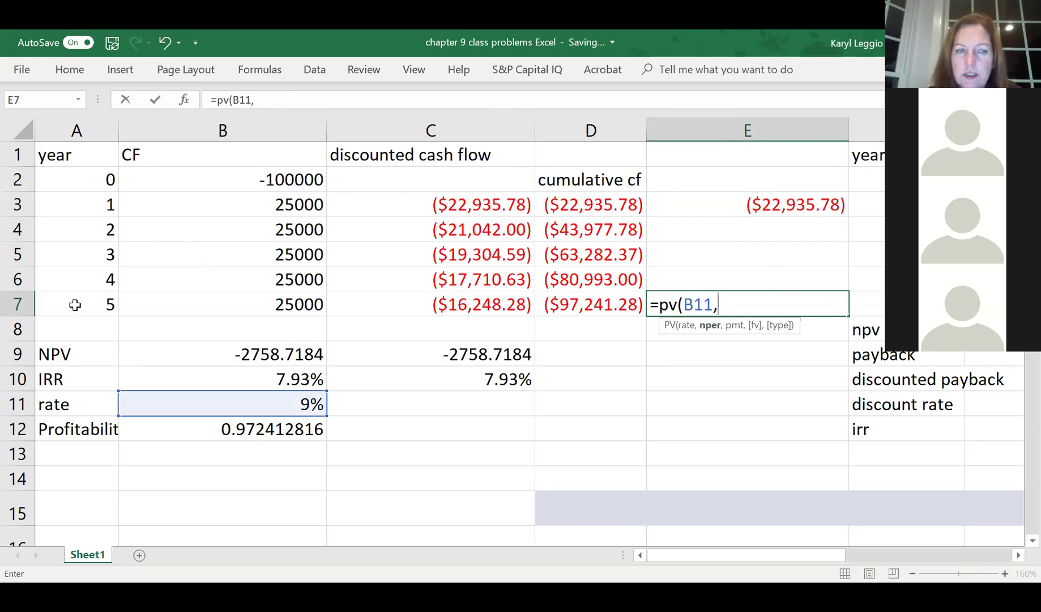
{"action": "left_click", "coordinate": [82, 304]}
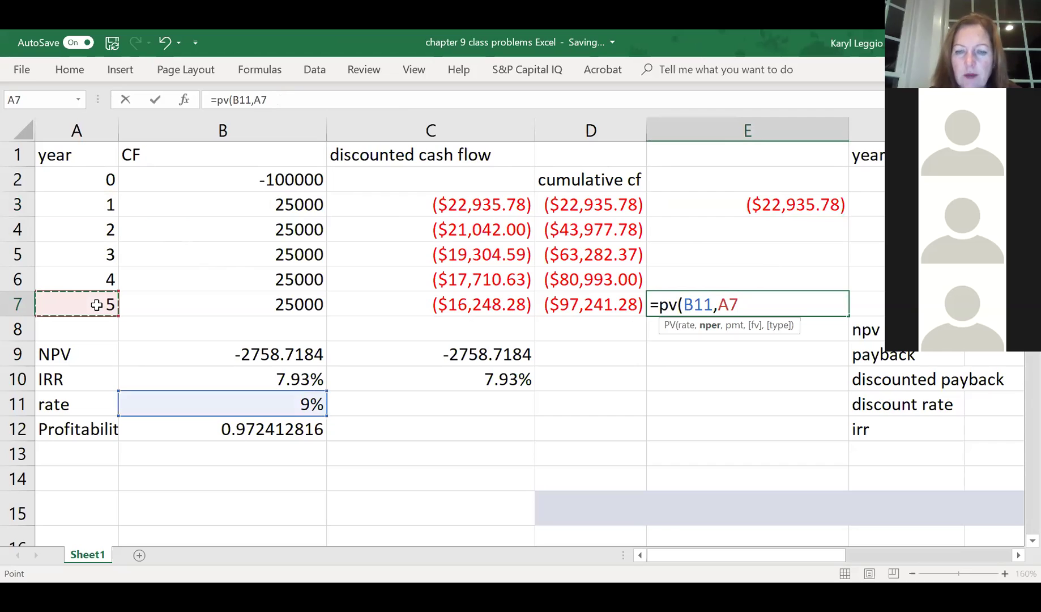
{"action": "type", "text": ",0,"}
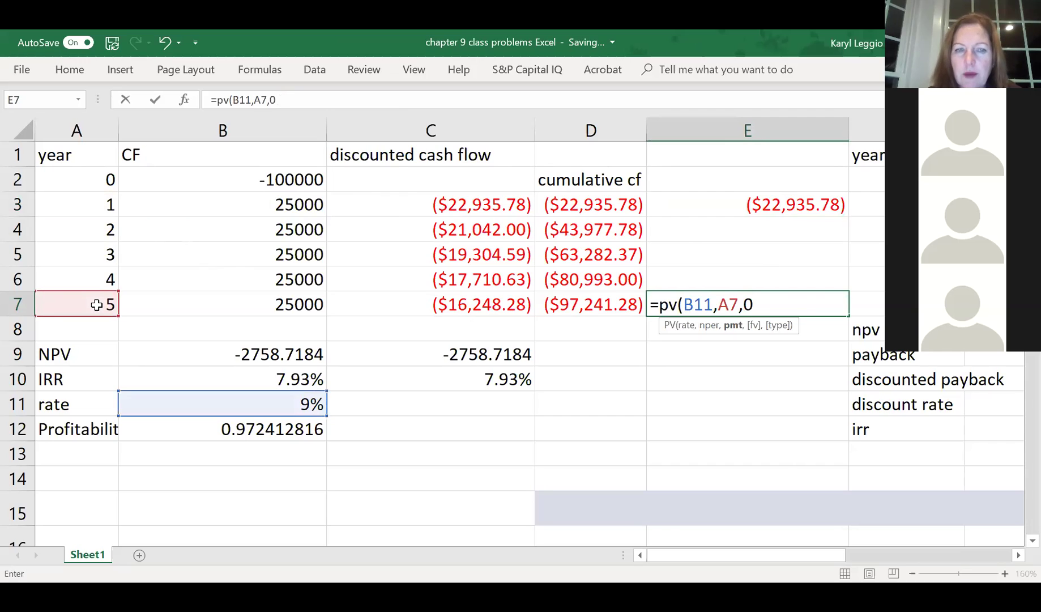
{"action": "left_click", "coordinate": [280, 306]}
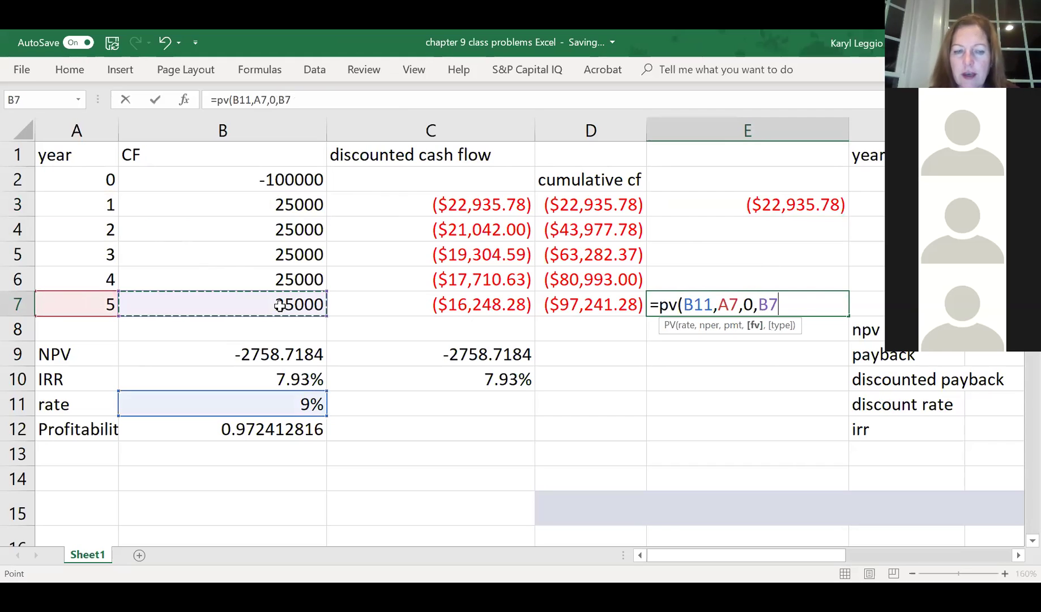
{"action": "type", "text": ")"}
{"action": "key", "text": "Return"}
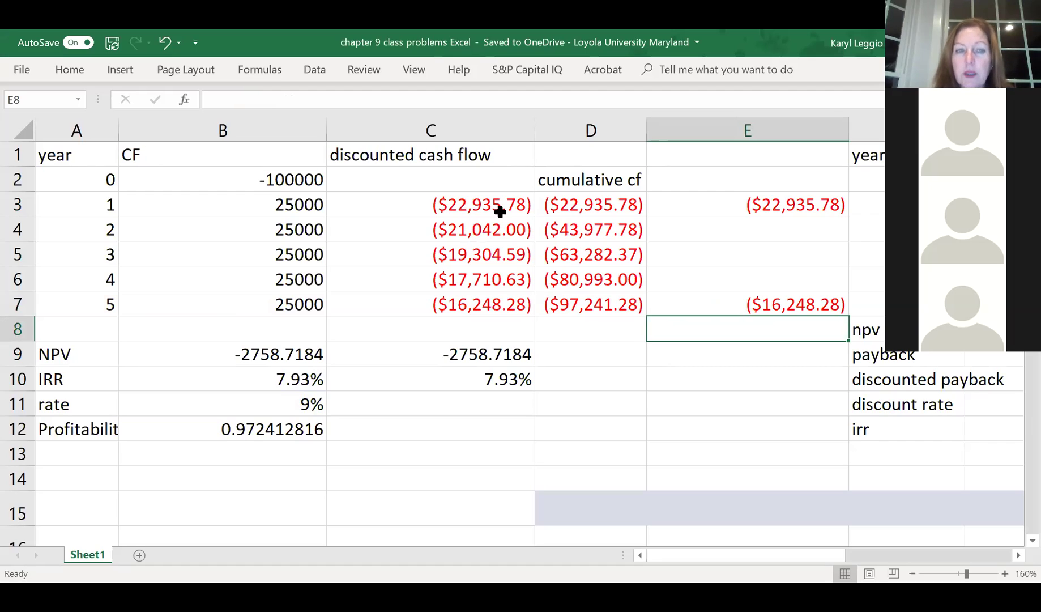
{"action": "left_click", "coordinate": [300, 256]}
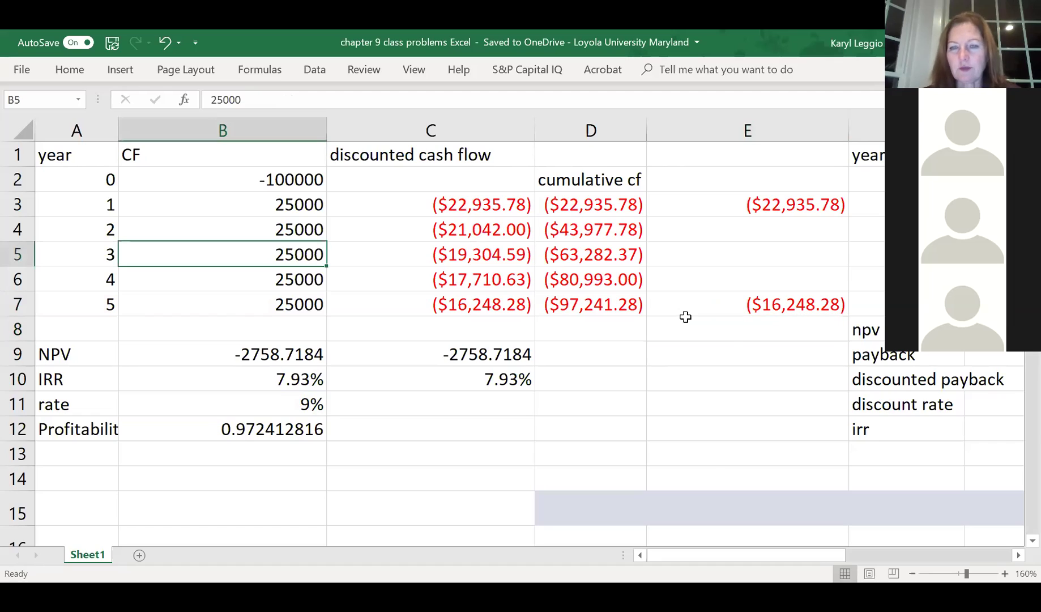
{"action": "left_click", "coordinate": [735, 347]}
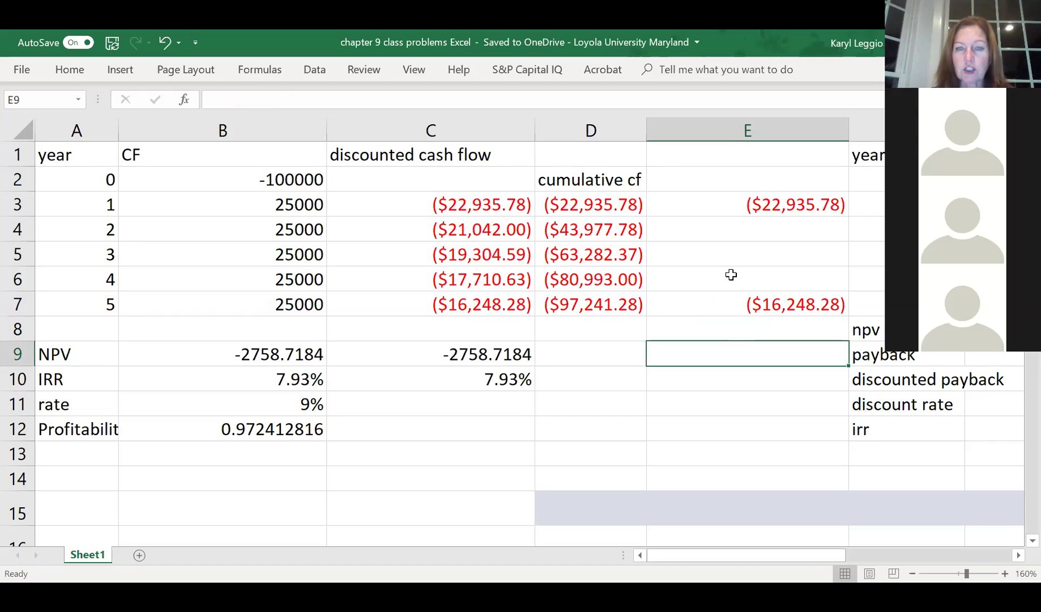
{"action": "left_click", "coordinate": [607, 305]}
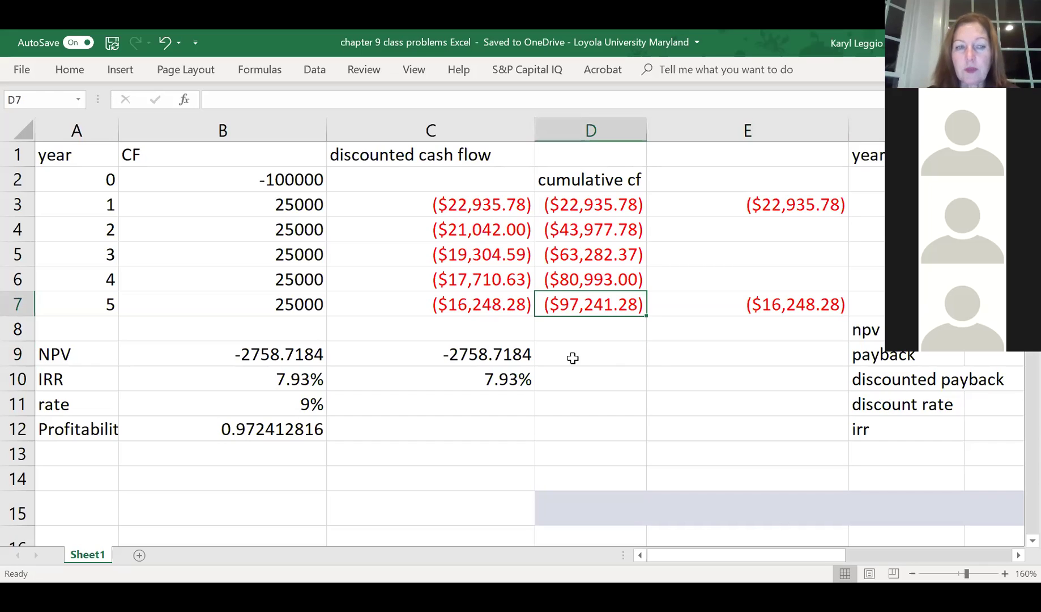
Check the NPV formula in B9 and enter the same calculation, =NPV(B11,B3:B7)+B2, in D9.
{"action": "left_click", "coordinate": [288, 354]}
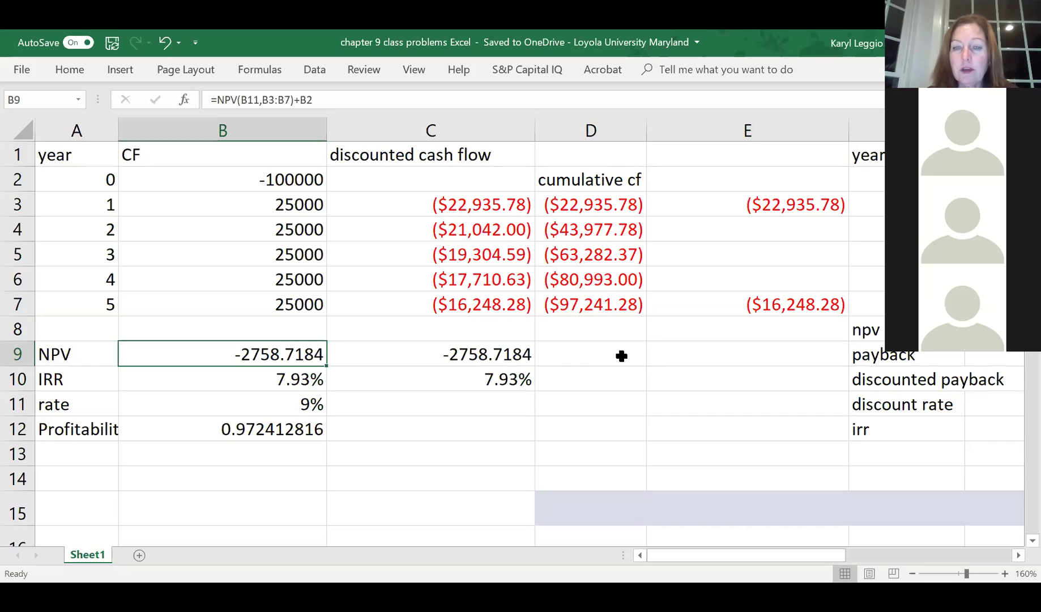
{"action": "left_click", "coordinate": [622, 356]}
{"action": "type", "text": "="}
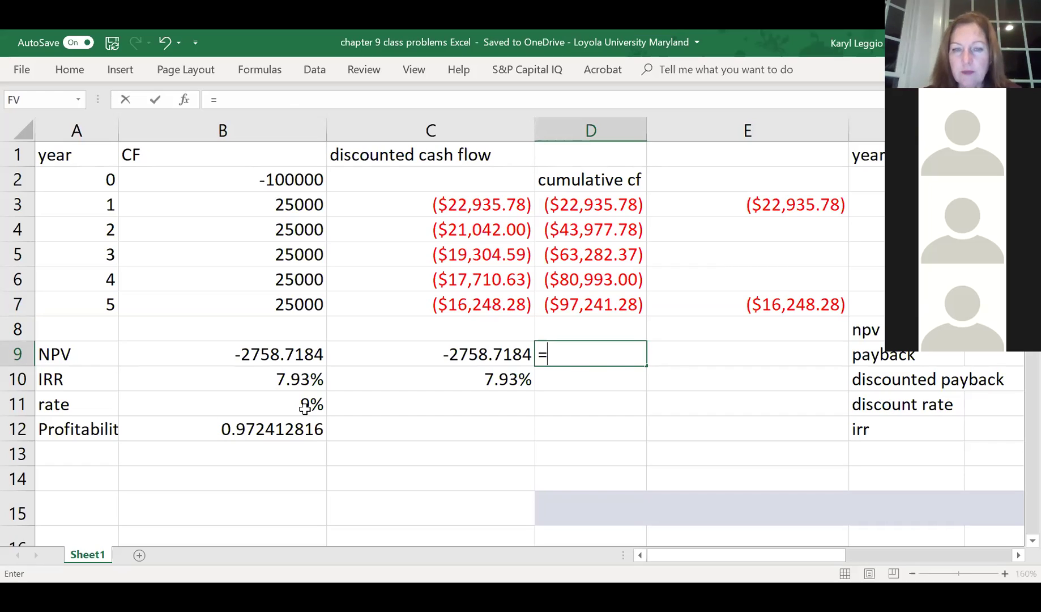
{"action": "type", "text": "npv("}
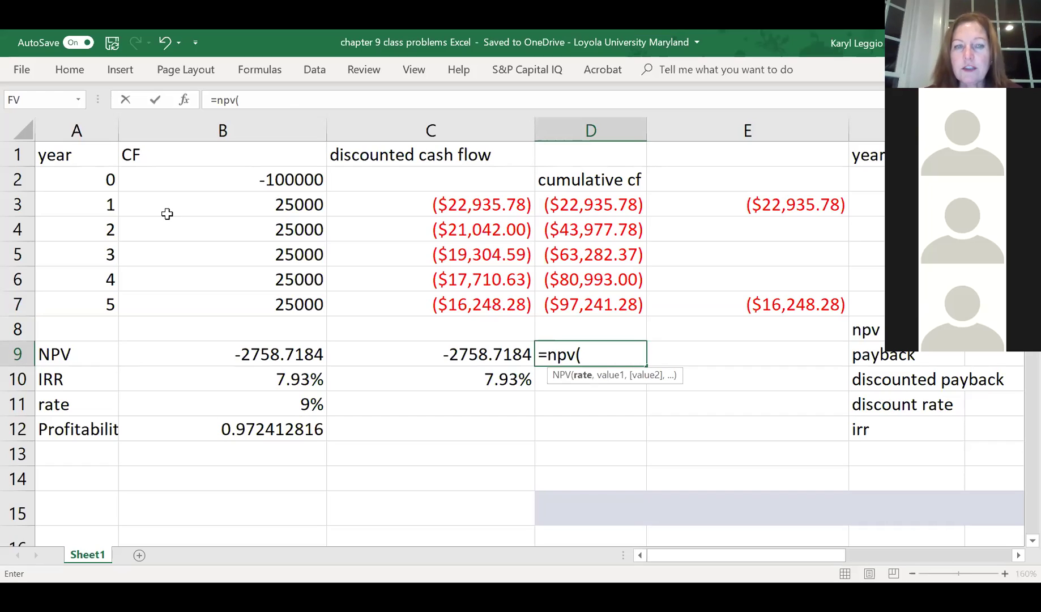
{"action": "type", "text": "B11,"}
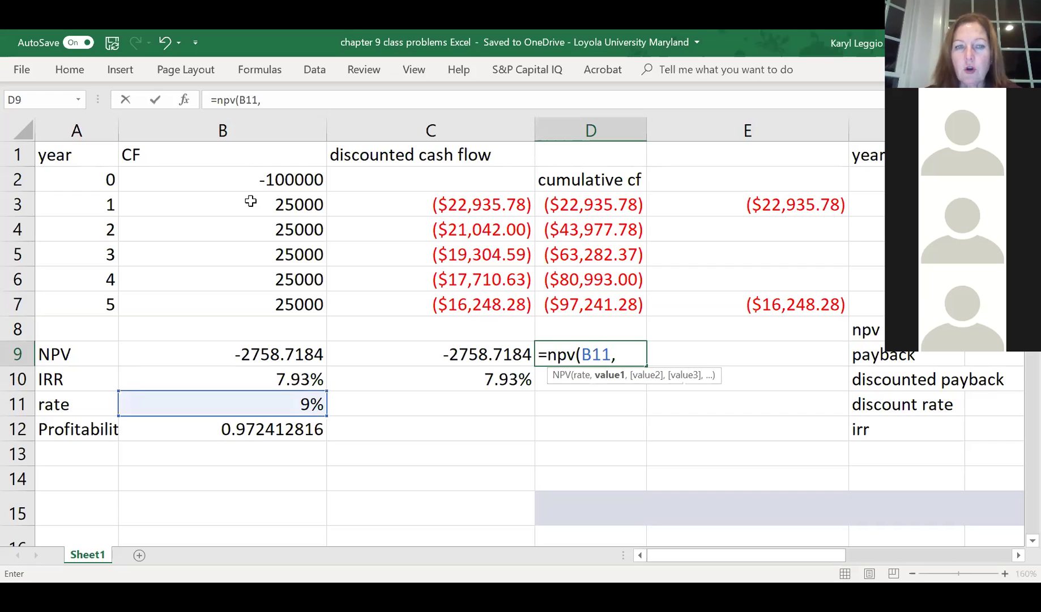
{"action": "left_click", "coordinate": [280, 203]}
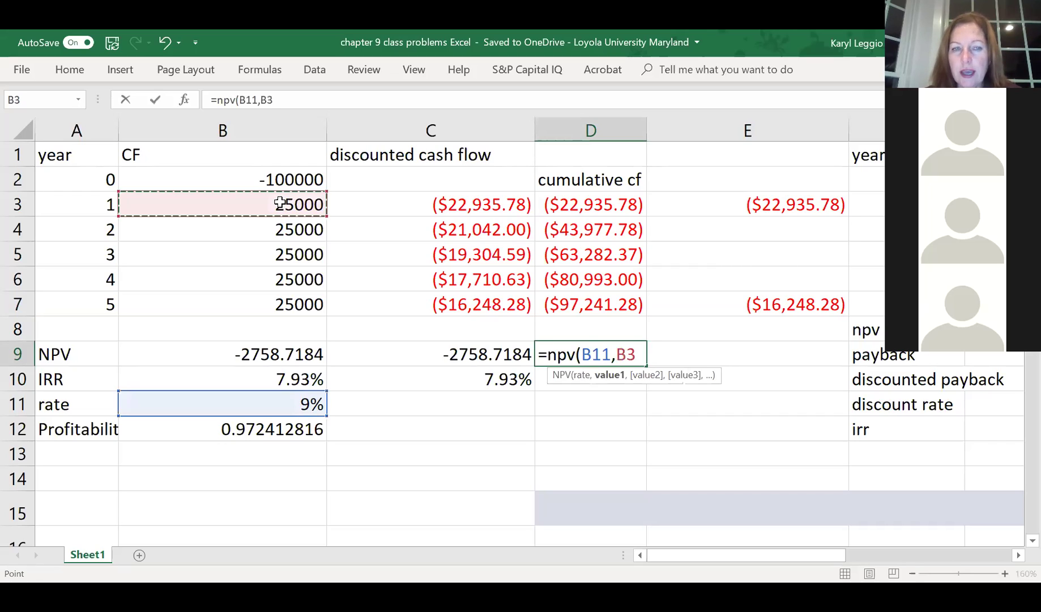
{"action": "left_click", "coordinate": [287, 299], "text": "shift"}
{"action": "type", "text": ")"}
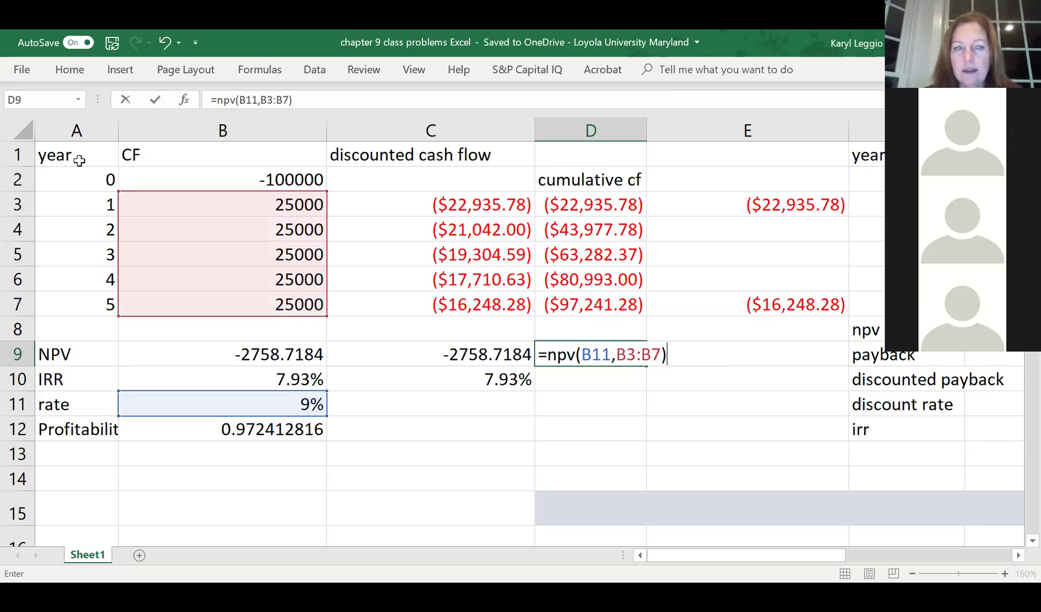
{"action": "type", "text": "+"}
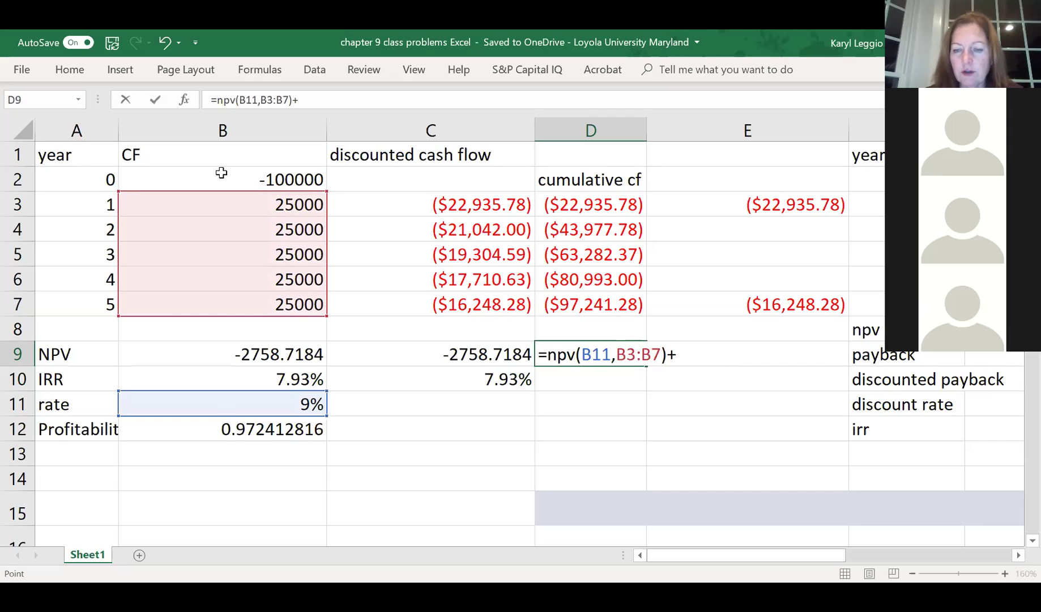
{"action": "left_click", "coordinate": [221, 173]}
{"action": "key", "text": "Return"}
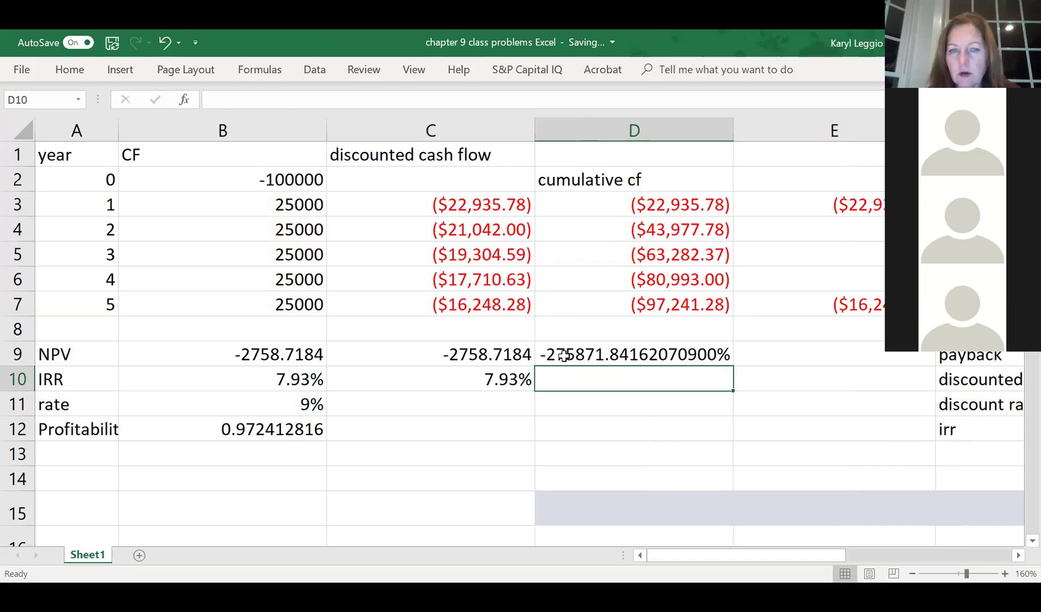
Format the NPV result in D9 as a Number with 3 decimal places.
{"action": "key", "text": "Up"}
{"action": "key", "text": "ctrl+1"}
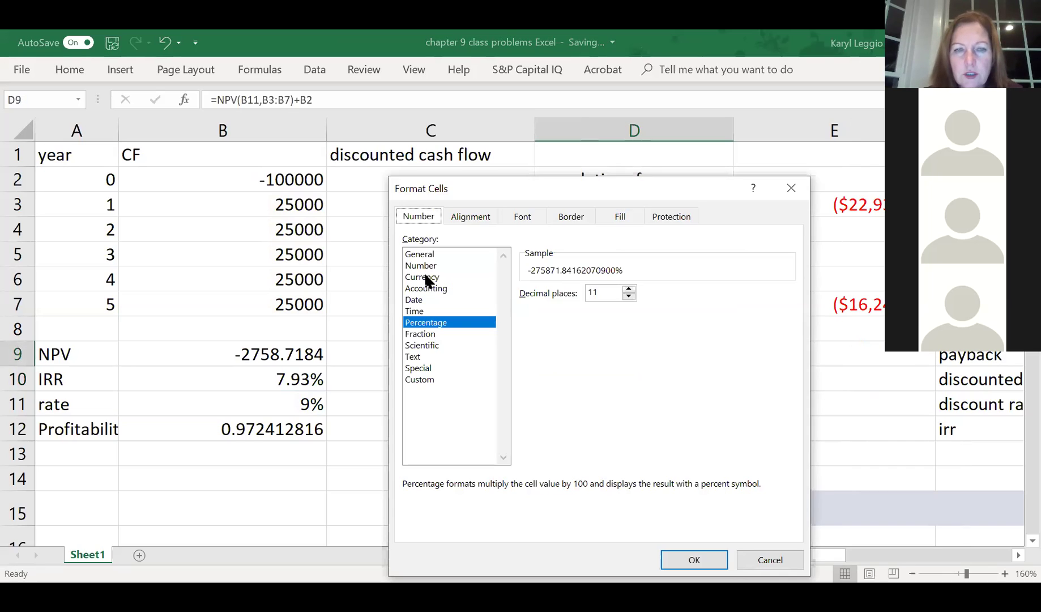
{"action": "left_click", "coordinate": [421, 265]}
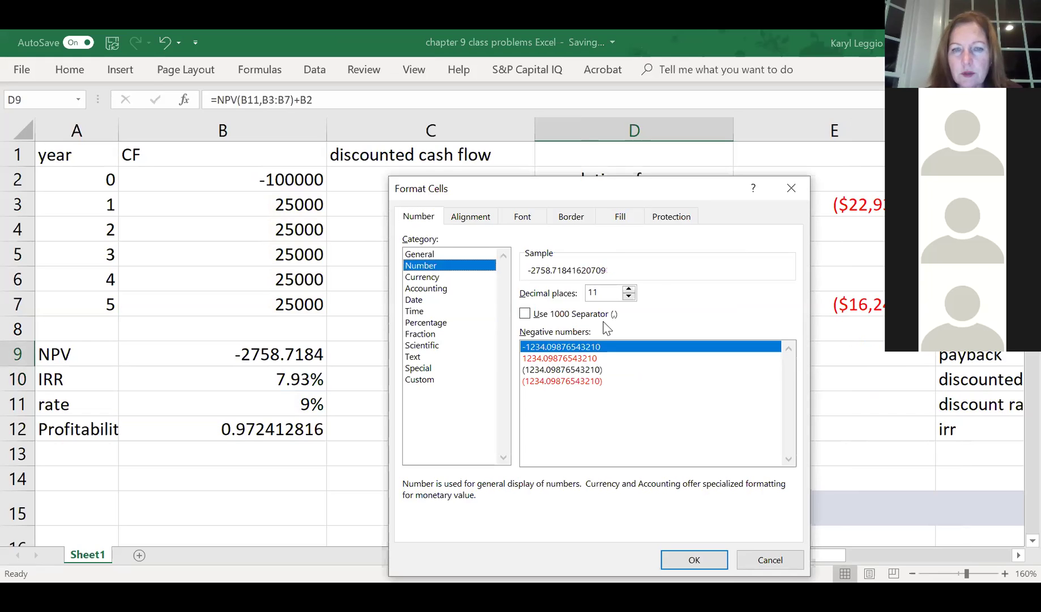
{"action": "left_click", "coordinate": [629, 296]}
{"action": "left_click", "coordinate": [629, 296]}
{"action": "left_click", "coordinate": [629, 296]}
{"action": "left_click", "coordinate": [629, 295]}
{"action": "left_click", "coordinate": [628, 296]}
{"action": "left_click", "coordinate": [628, 296]}
{"action": "left_click", "coordinate": [628, 296]}
{"action": "left_click", "coordinate": [628, 296]}
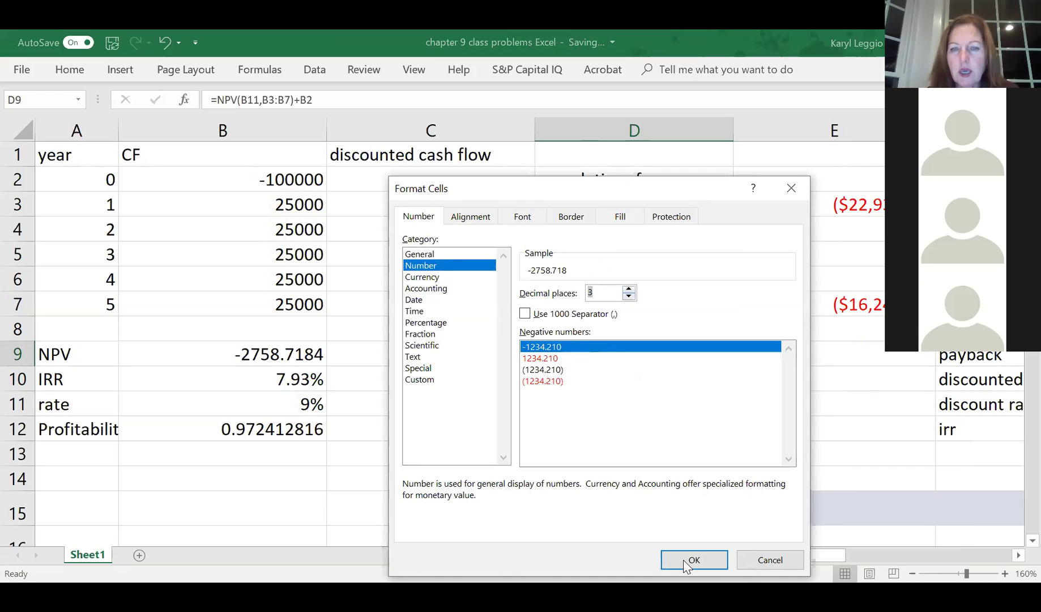
{"action": "double_click", "coordinate": [676, 352]}
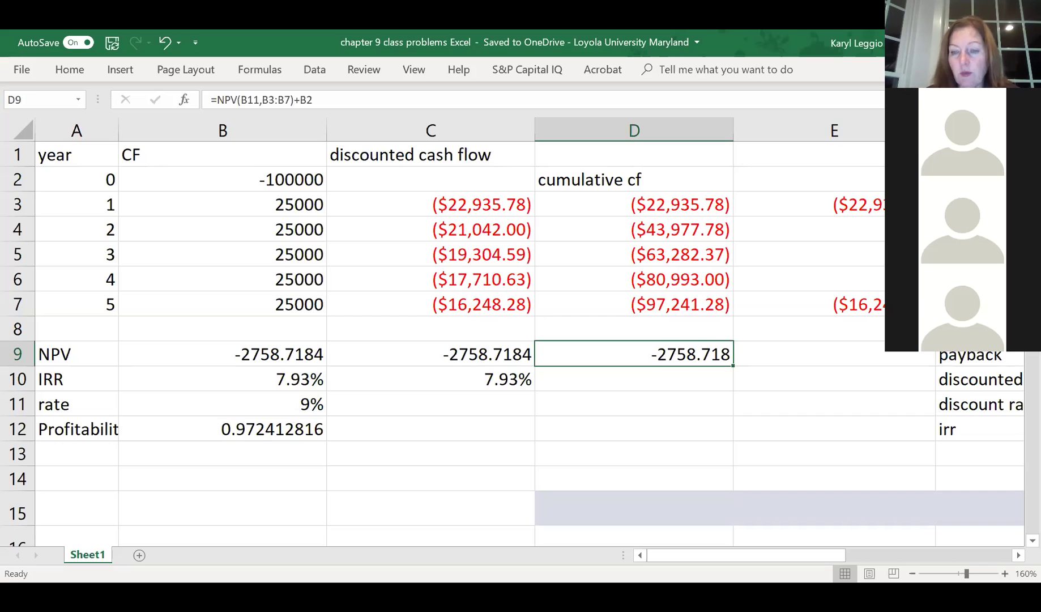
Clear the duplicate NPV formulas from D9 and C9.
{"action": "key", "text": "Delete"}
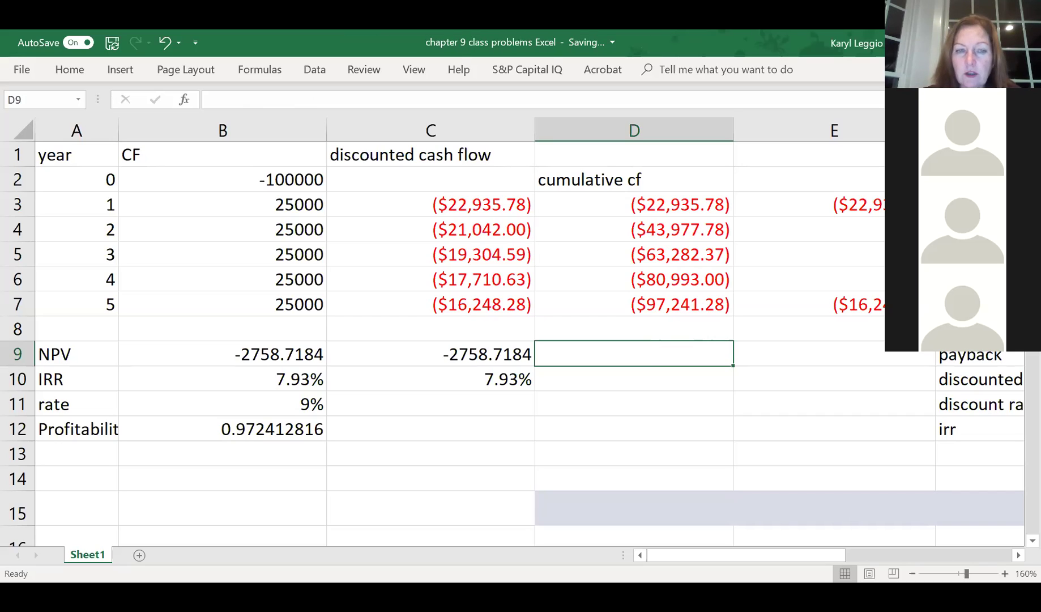
{"action": "left_click", "coordinate": [431, 353]}
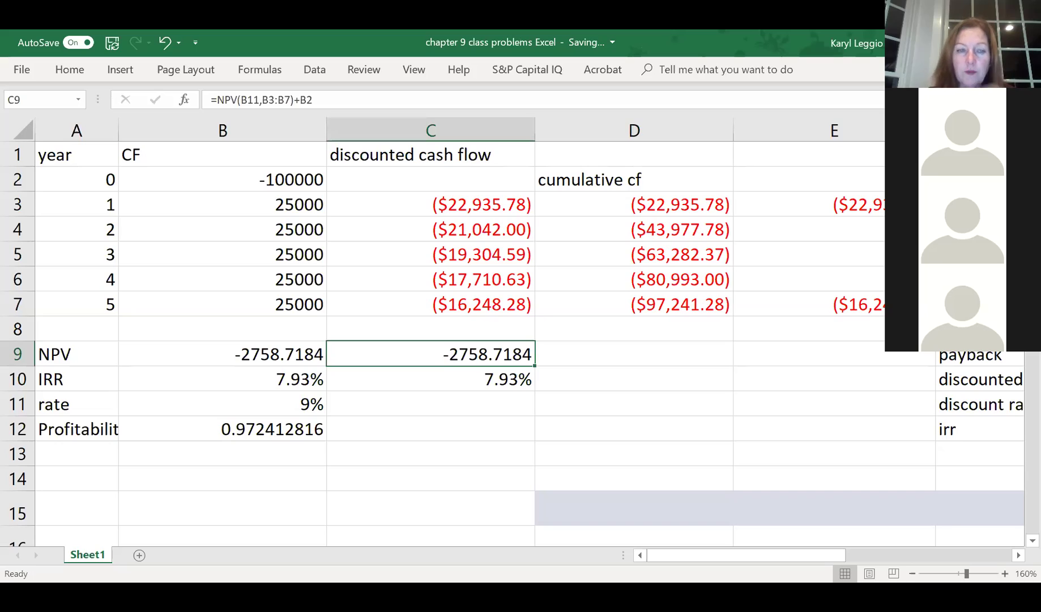
{"action": "key", "text": "BackSpace"}
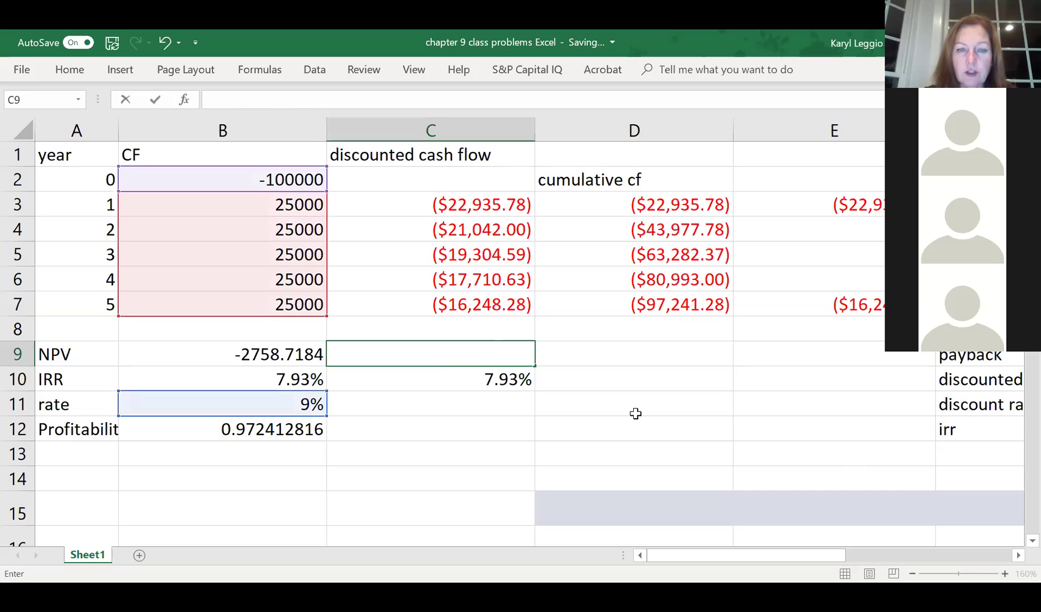
{"action": "left_click", "coordinate": [428, 464]}
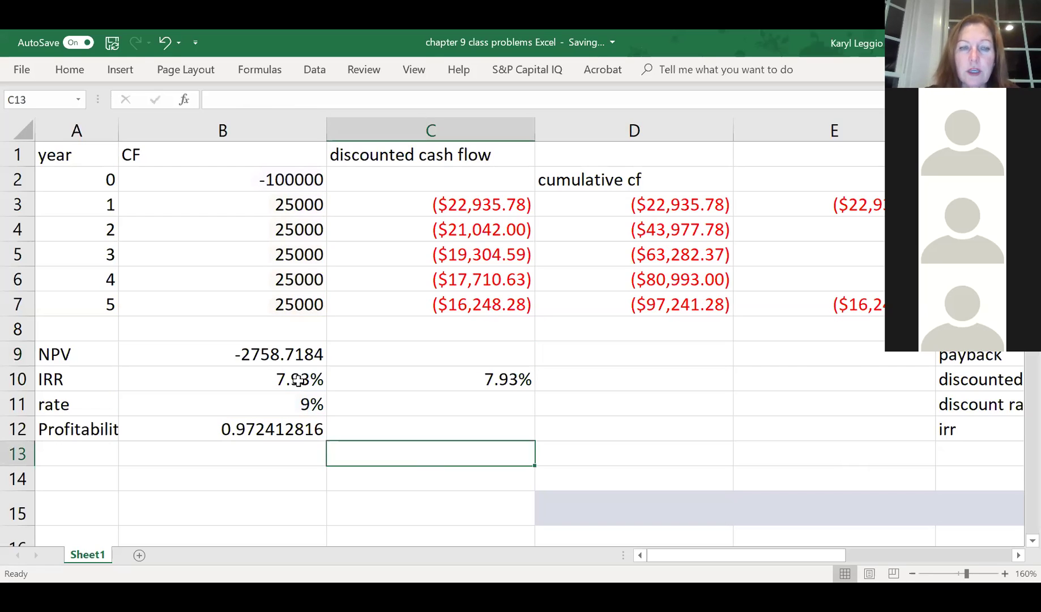
Check the IRR formula in B10 and enter =IRR(B2:B7,.1) in D11.
{"action": "left_click", "coordinate": [299, 380]}
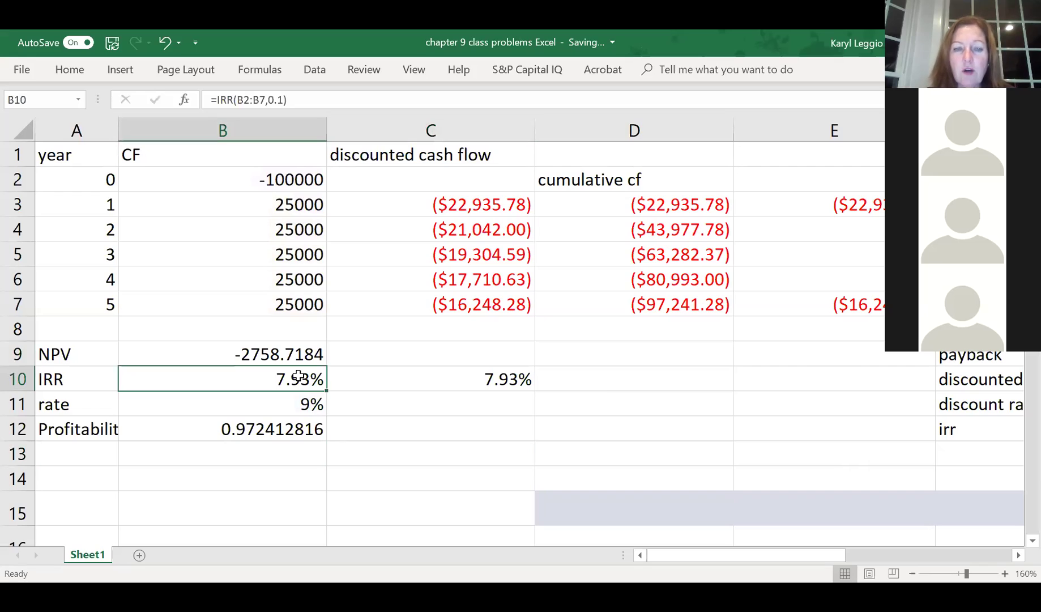
{"action": "left_click", "coordinate": [605, 412]}
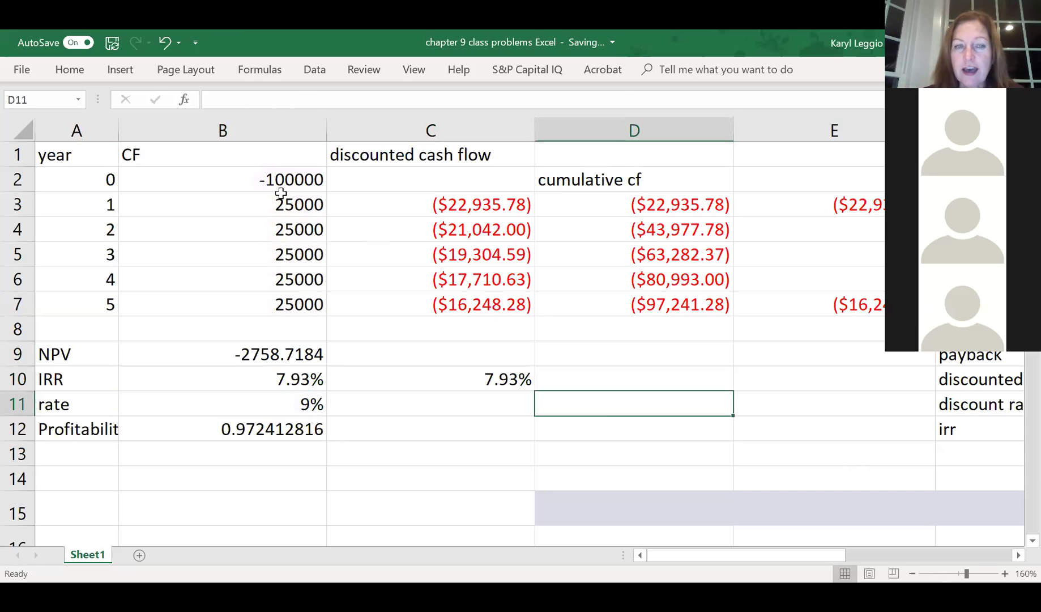
{"action": "type", "text": "=irr("}
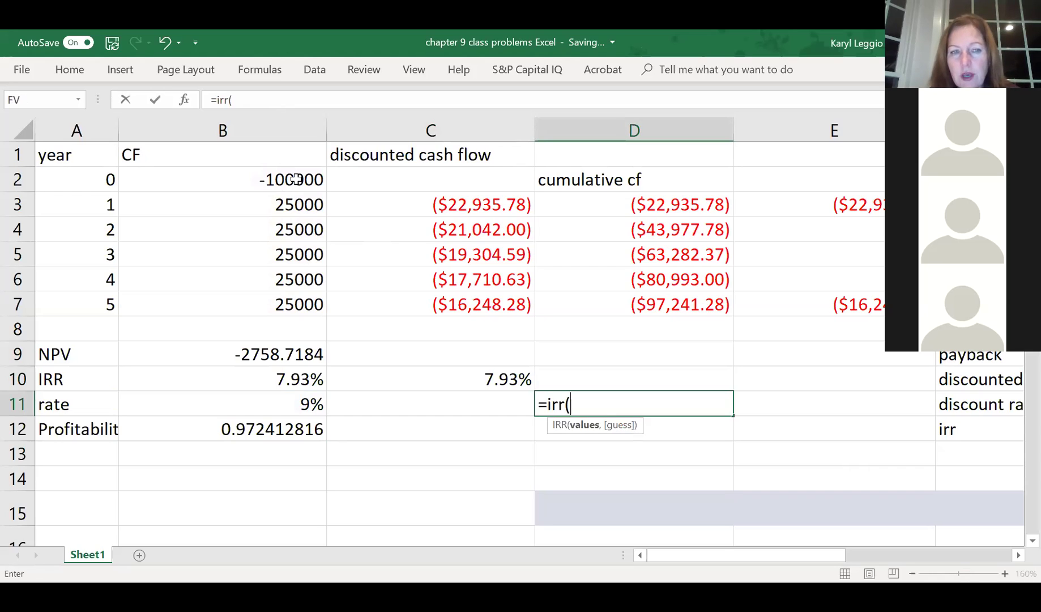
{"action": "left_click_drag", "start_coordinate": [295, 179], "coordinate": [323, 305]}
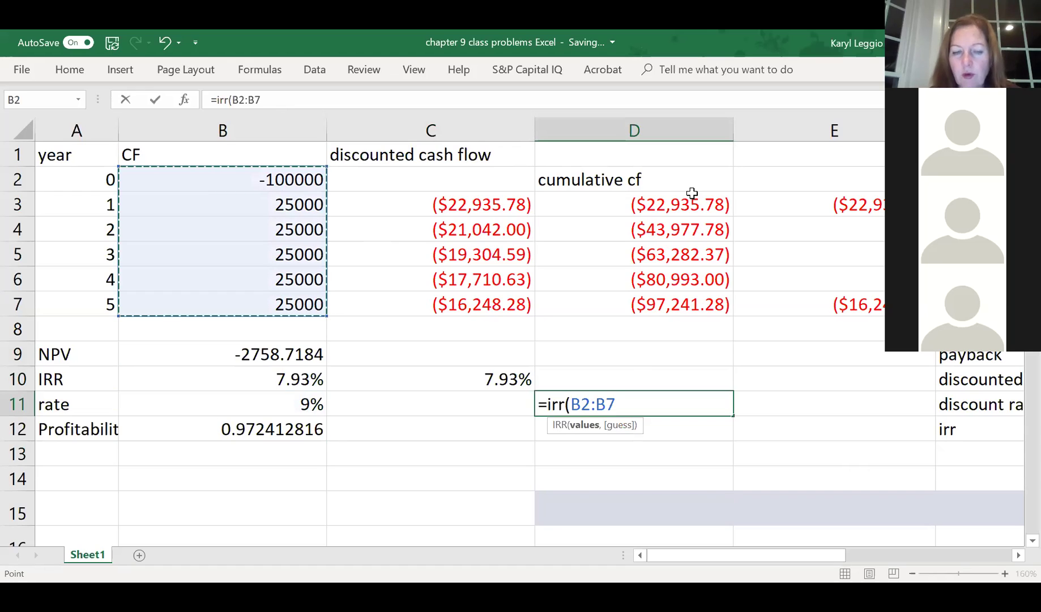
{"action": "type", "text": ",."}
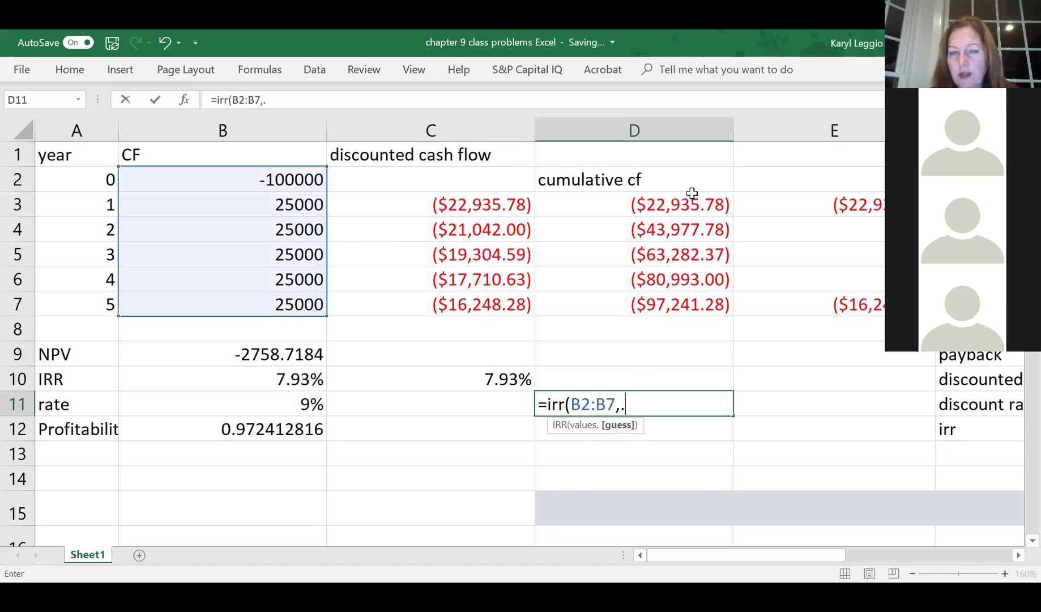
{"action": "type", "text": "1"}
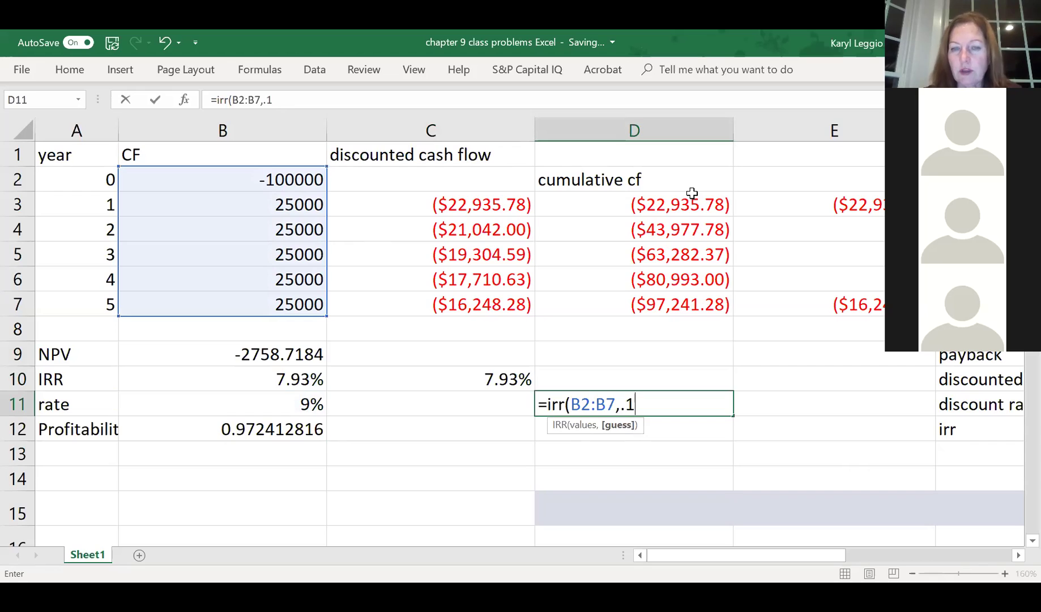
{"action": "type", "text": ")"}
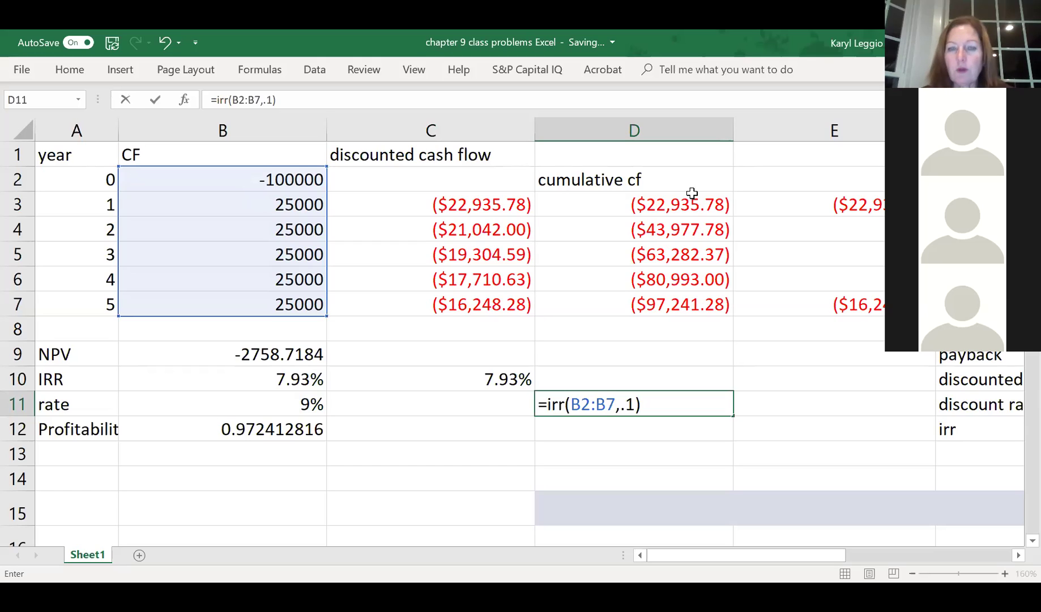
{"action": "key", "text": "Return"}
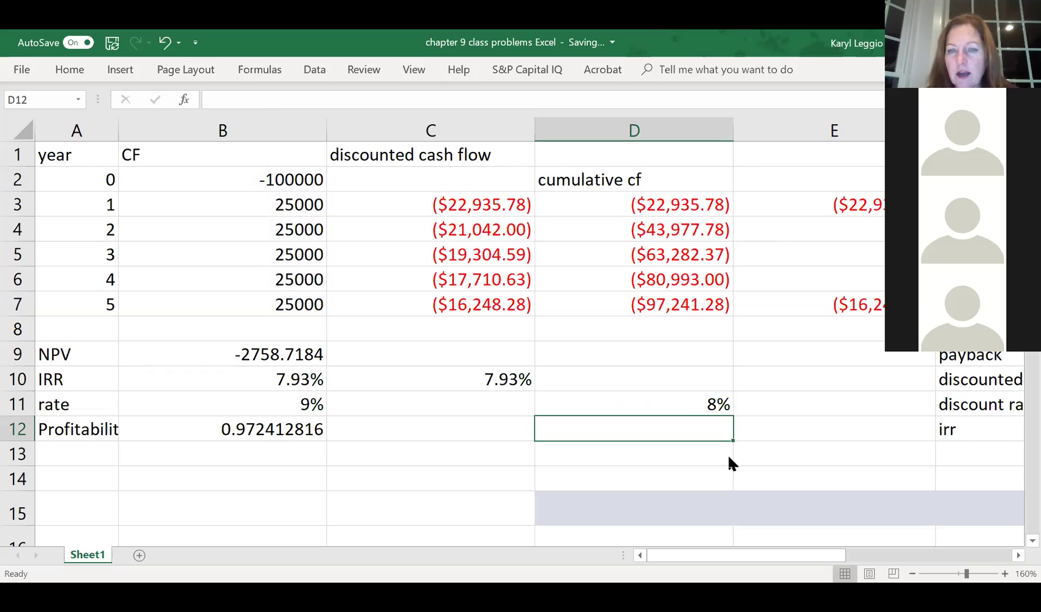
Format the IRR result in D11 as a Percentage with 4 decimal places.
{"action": "key", "text": "Up"}
{"action": "key", "text": "ctrl+1"}
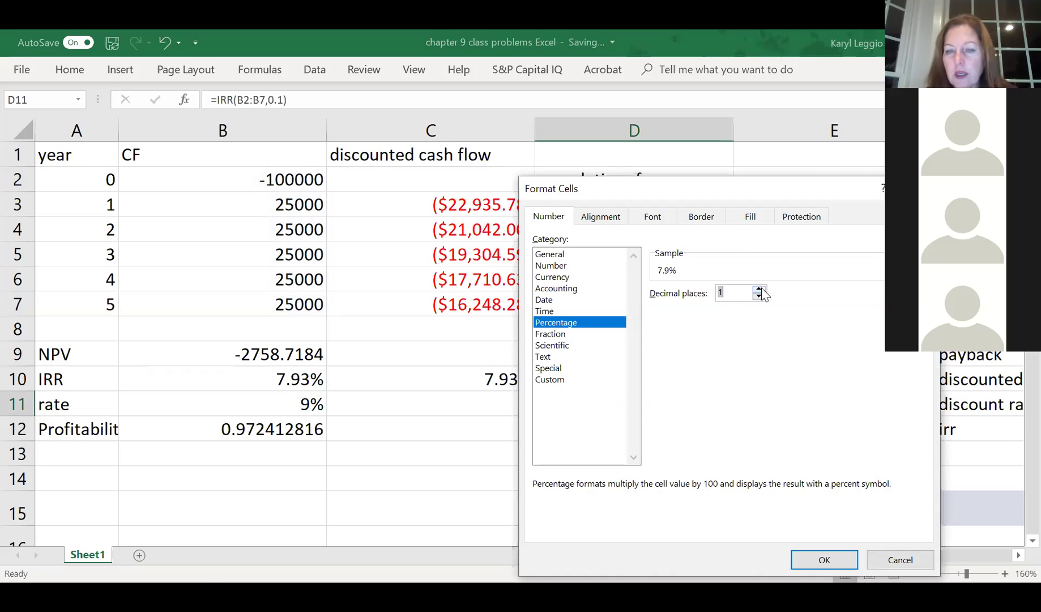
{"action": "type", "text": "4"}
{"action": "left_click", "coordinate": [827, 561]}
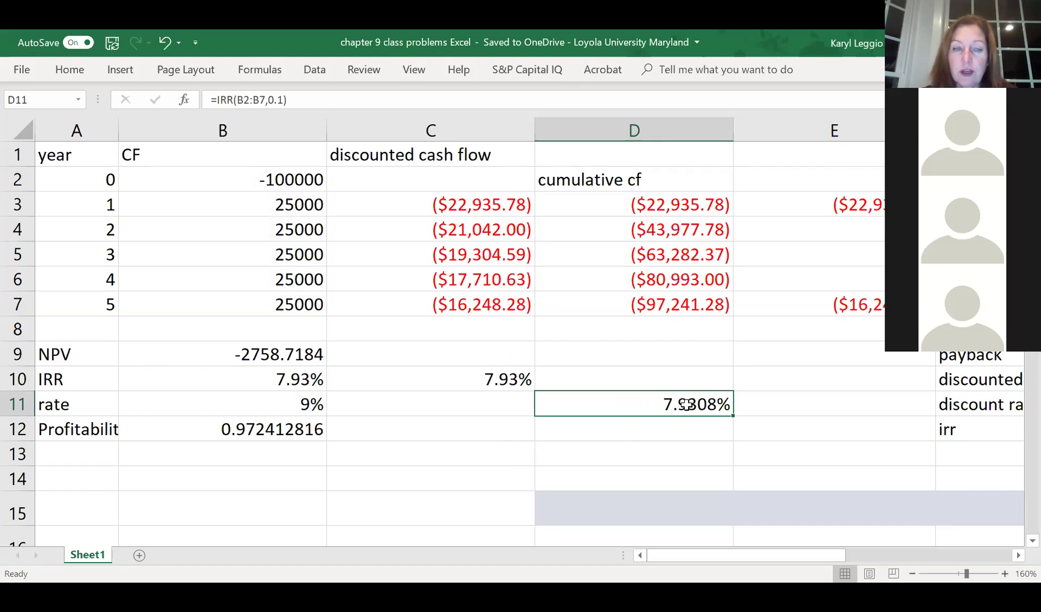
Change the year 5 cash flow in B7 to -25000.
{"action": "left_click", "coordinate": [303, 406]}
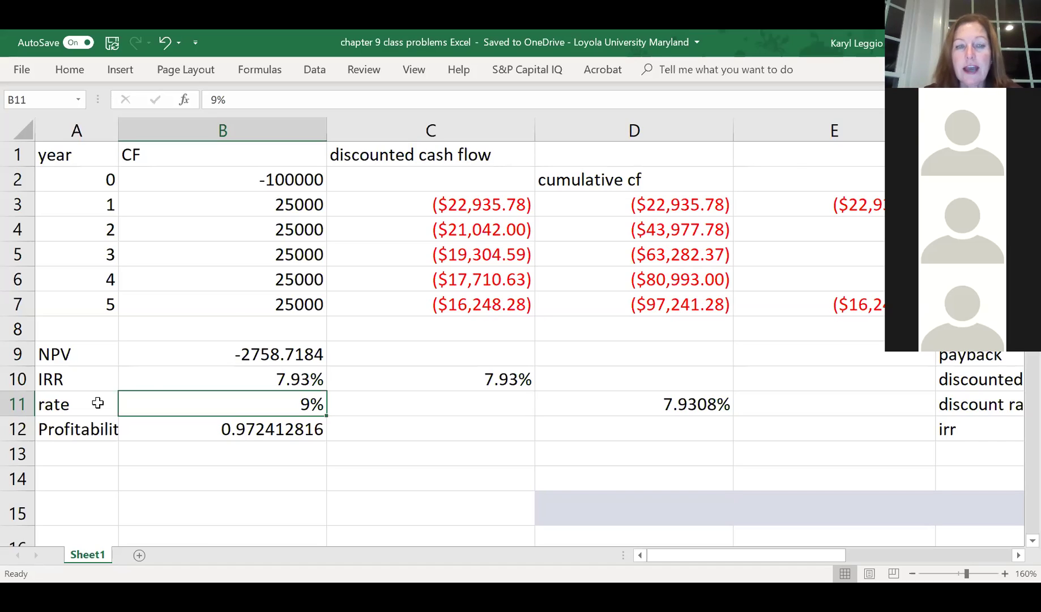
{"action": "left_click", "coordinate": [235, 306]}
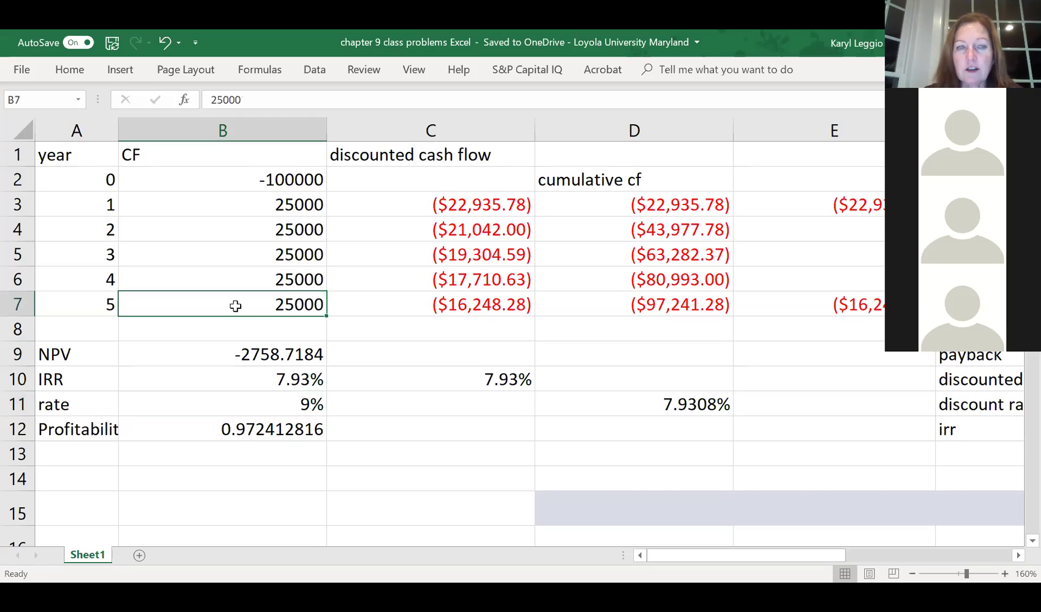
{"action": "left_click", "coordinate": [210, 100]}
{"action": "type", "text": "-"}
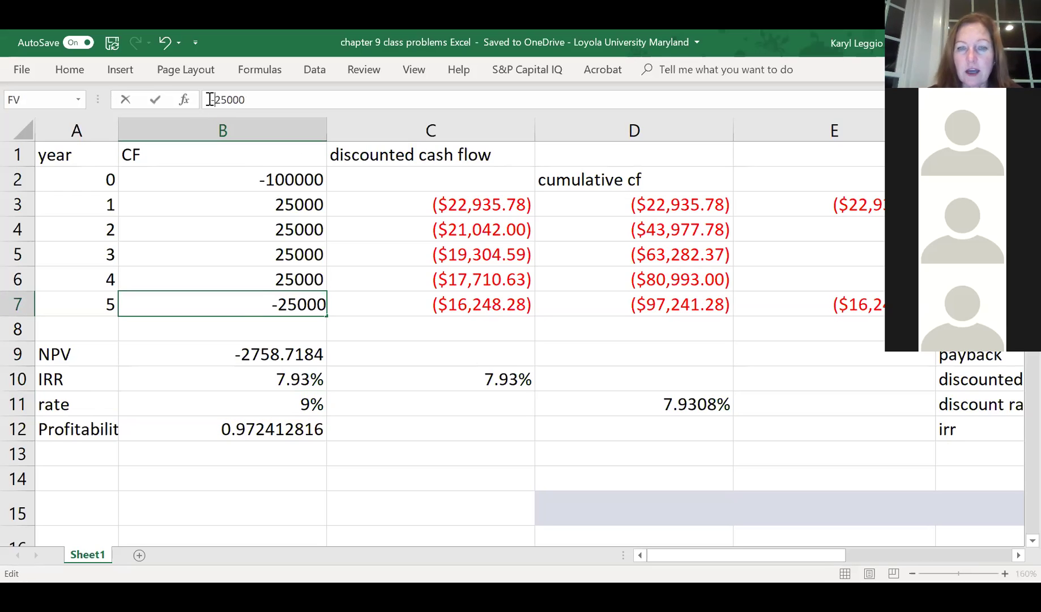
{"action": "key", "text": "Return"}
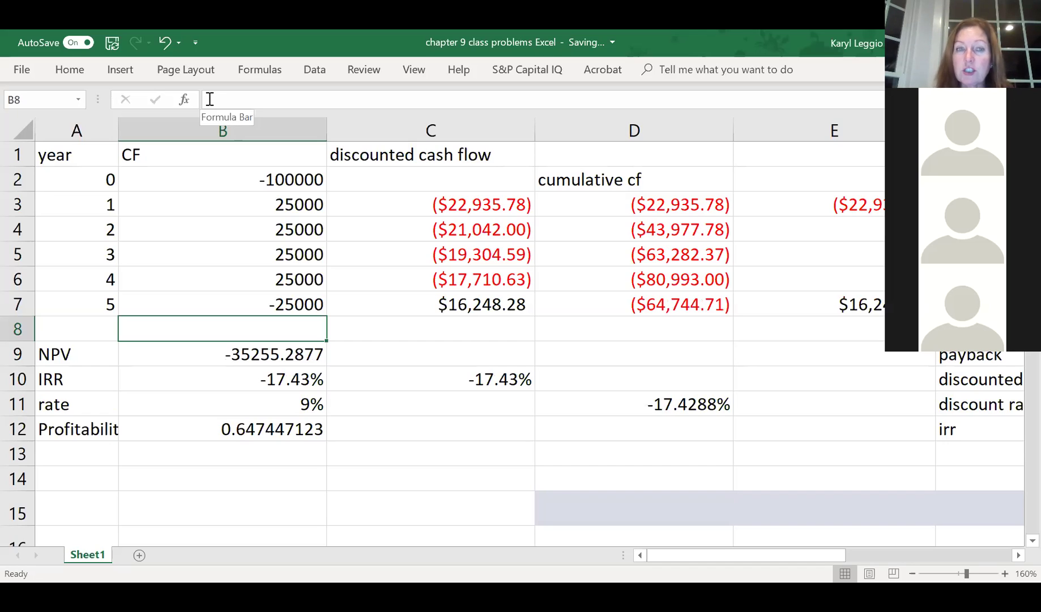
Check the initial outlay in B2 and restore the year 5 cash flow in B7 to 25000.
{"action": "left_click", "coordinate": [261, 184]}
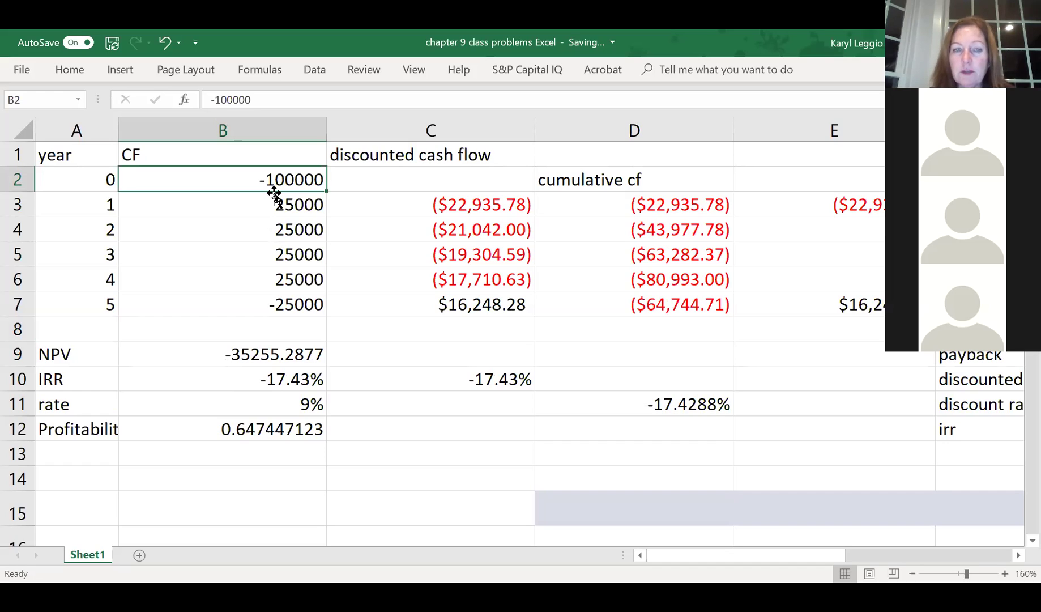
{"action": "double_click", "coordinate": [271, 307]}
{"action": "type", "text": "-"}
{"action": "key", "text": "ctrl+Return"}
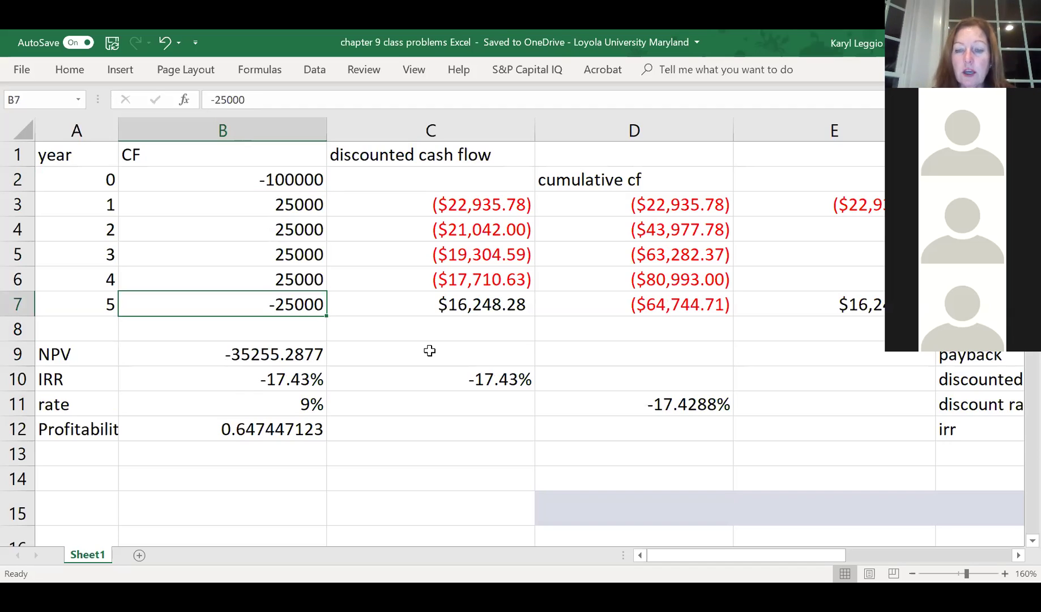
{"action": "key", "text": "F2"}
{"action": "key", "text": "Home"}
{"action": "key", "text": "Delete"}
{"action": "key", "text": "Return"}
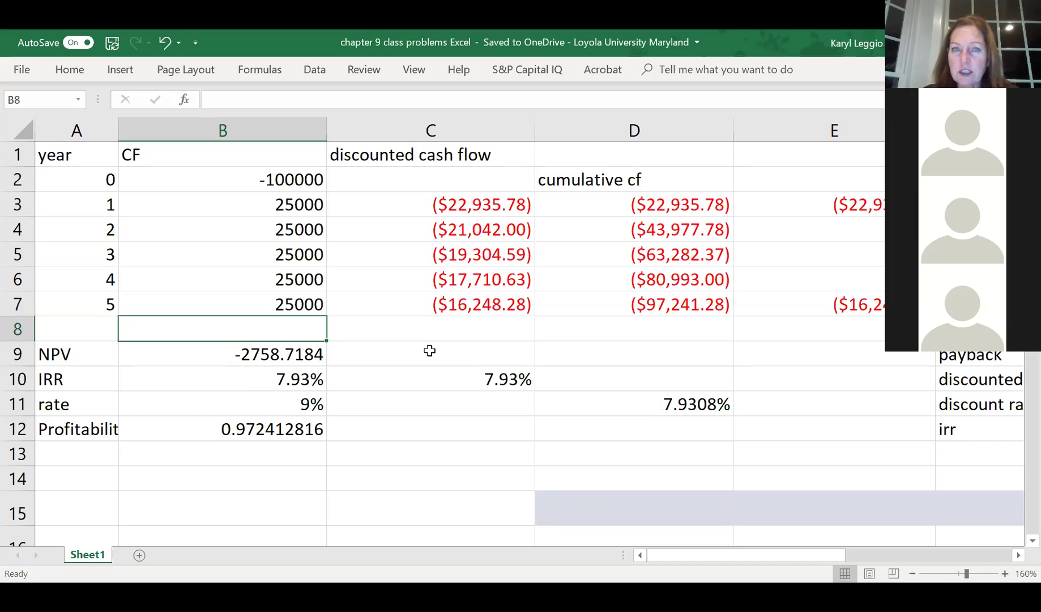
Check the profitability index formula in B12 and enter the same calculation, =NPV(B11,B3:B7)/-B2, in C12.
{"action": "left_click", "coordinate": [297, 408]}
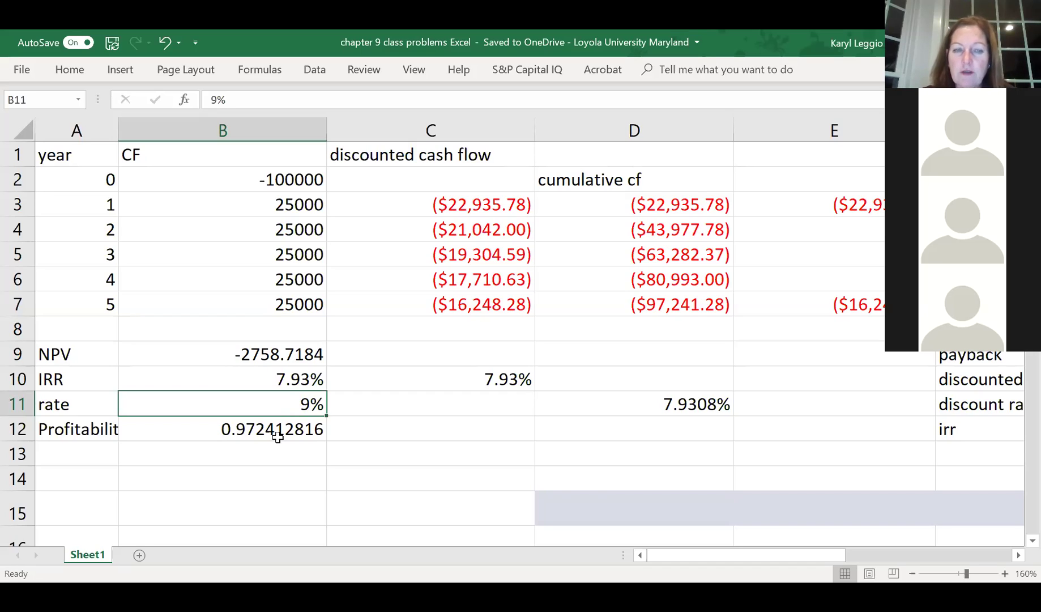
{"action": "key", "text": "Down"}
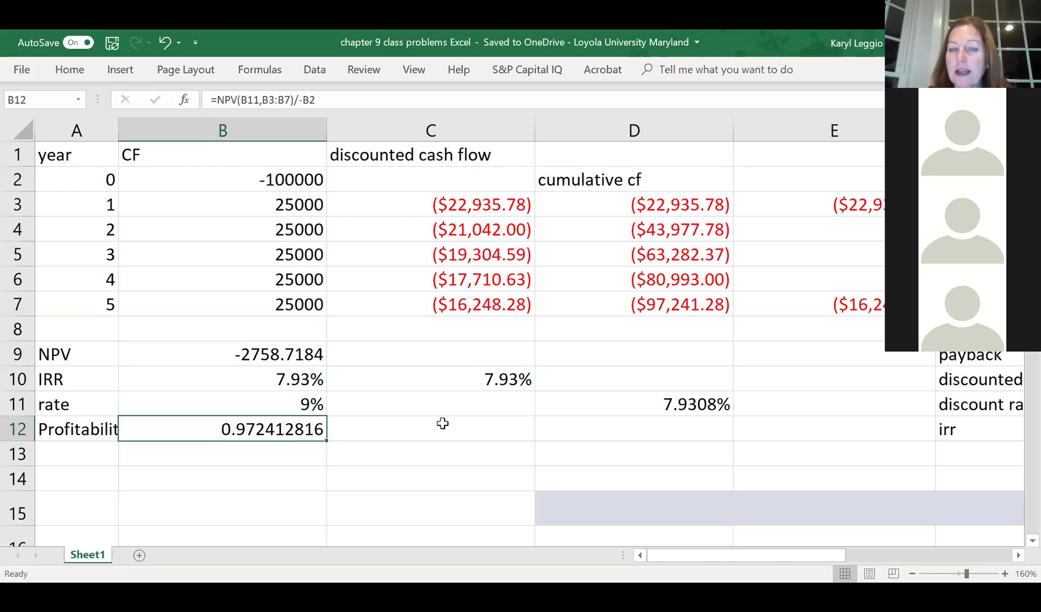
{"action": "left_click", "coordinate": [443, 424]}
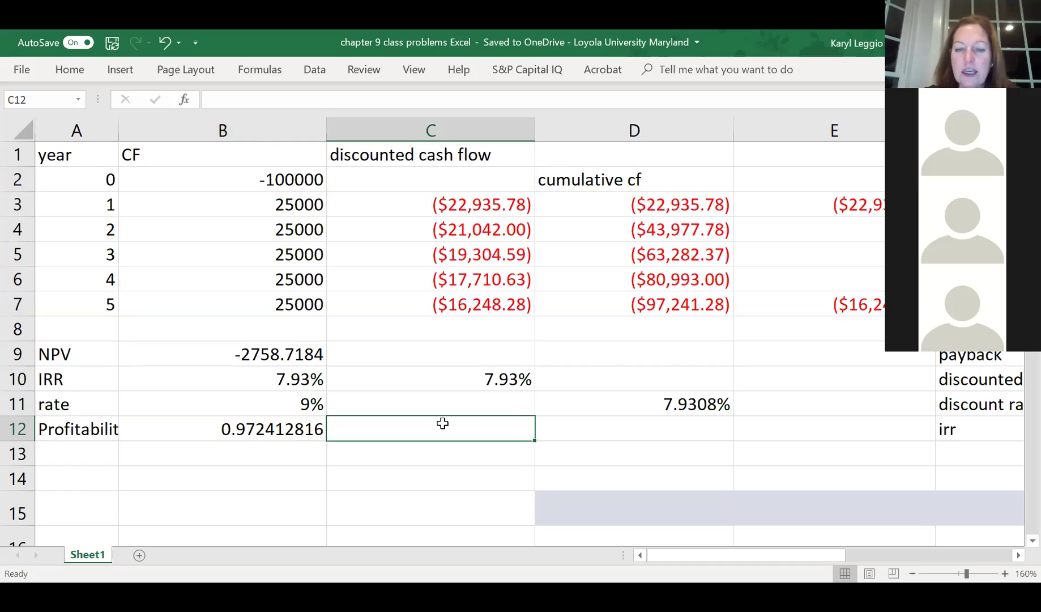
{"action": "type", "text": "="}
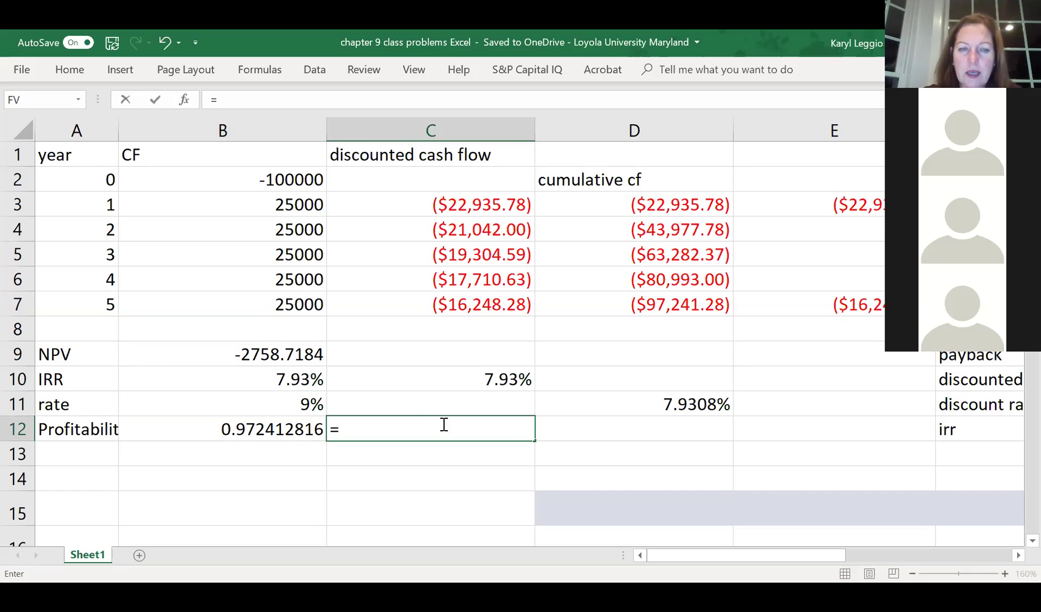
{"action": "type", "text": "NPV("}
{"action": "left_click", "coordinate": [294, 400]}
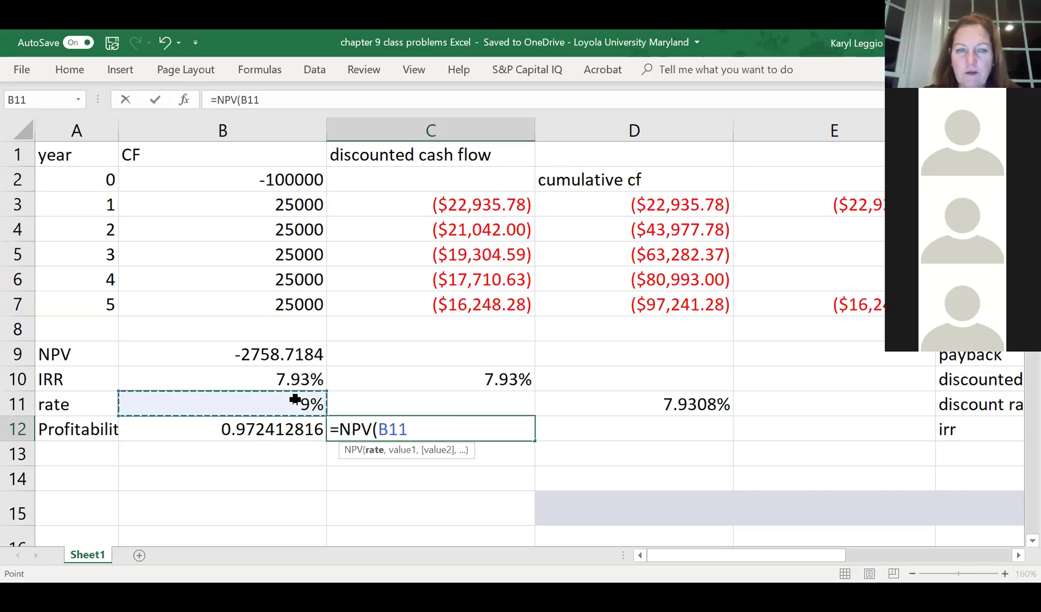
{"action": "type", "text": ","}
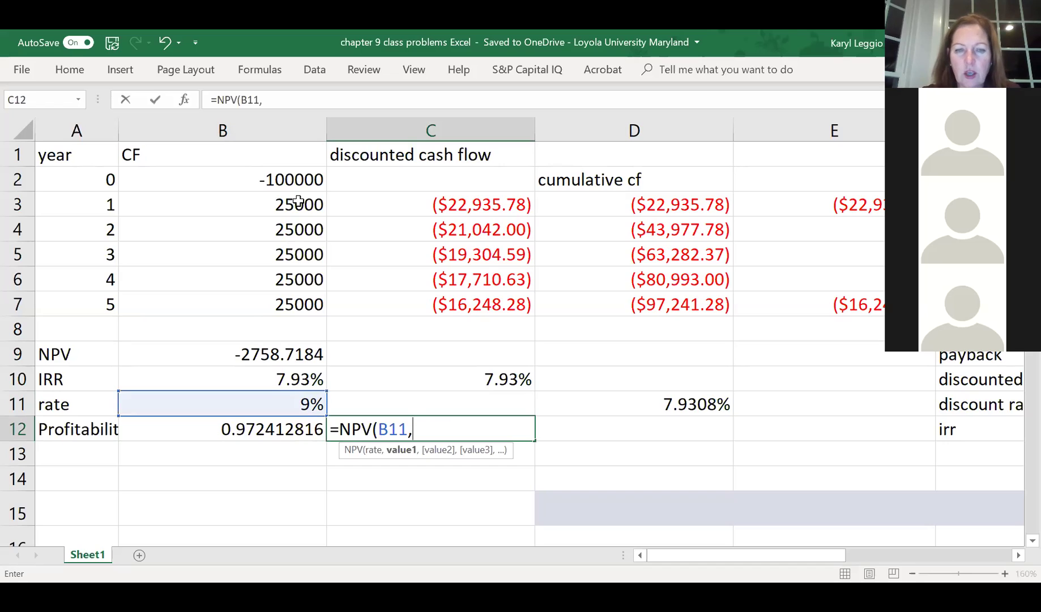
{"action": "left_click_drag", "start_coordinate": [300, 294], "coordinate": [301, 295]}
{"action": "type", "text": ")/"}
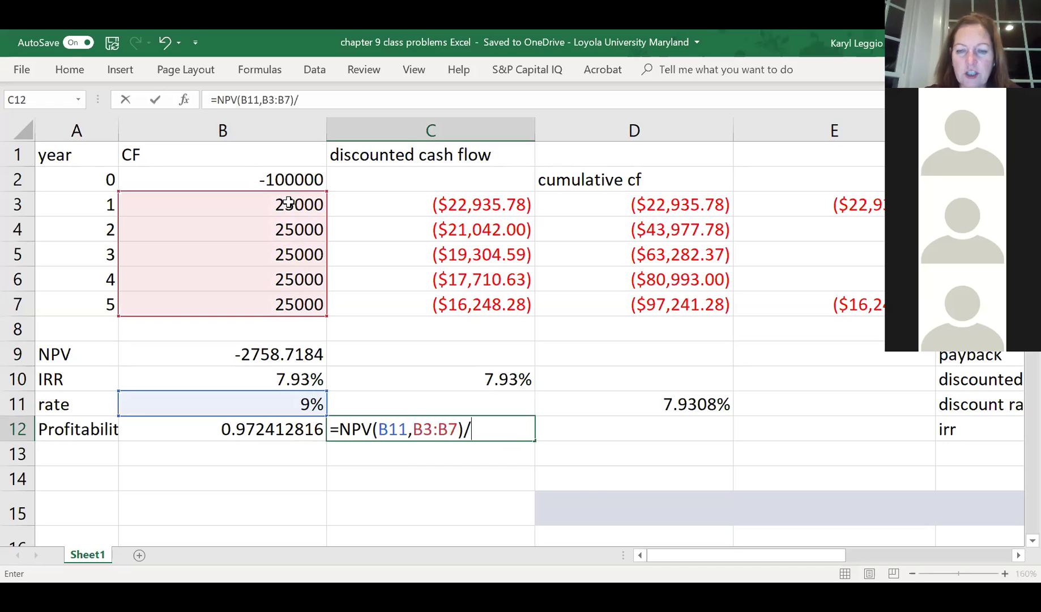
{"action": "type", "text": "-"}
{"action": "left_click", "coordinate": [278, 179]}
{"action": "key", "text": "Return"}
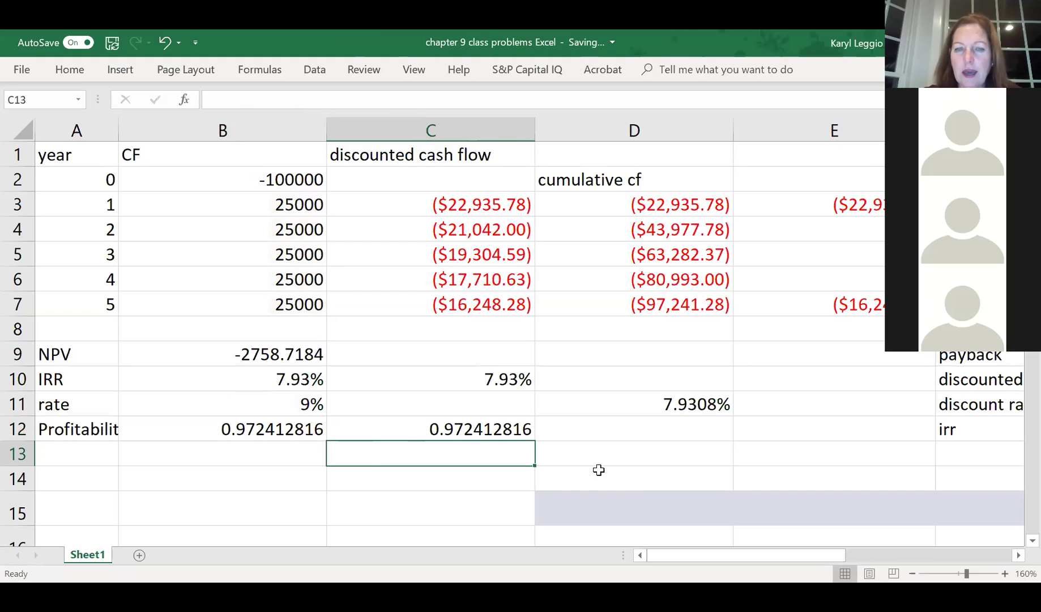
Review the profitability index formulas in C12 and B12, the rate in B11, and the IRR and NPV formulas in B10 and B9.
{"action": "left_click", "coordinate": [502, 429]}
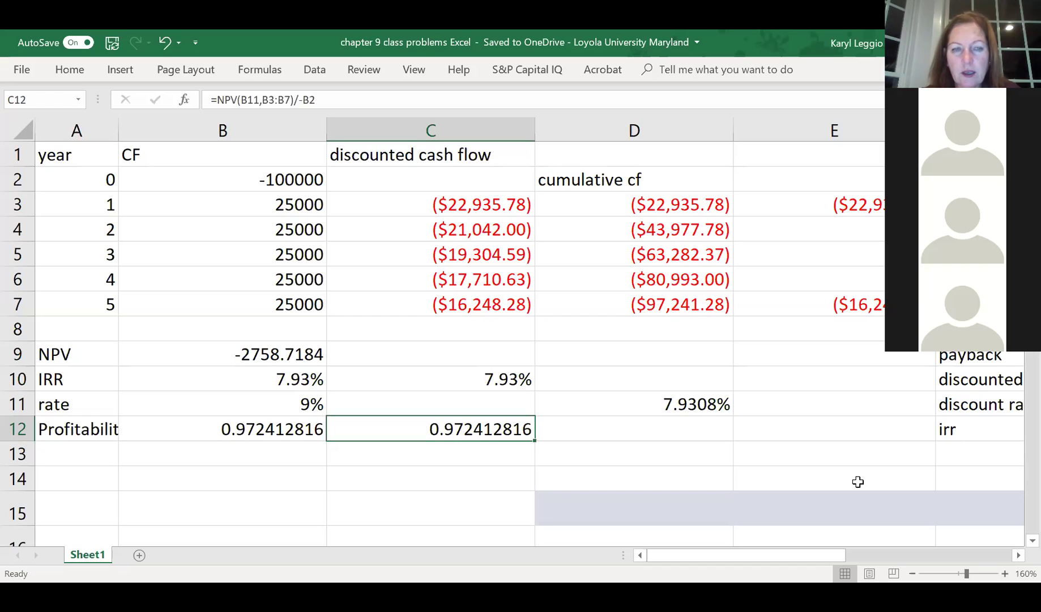
{"action": "left_click", "coordinate": [270, 429]}
{"action": "left_click", "coordinate": [420, 426]}
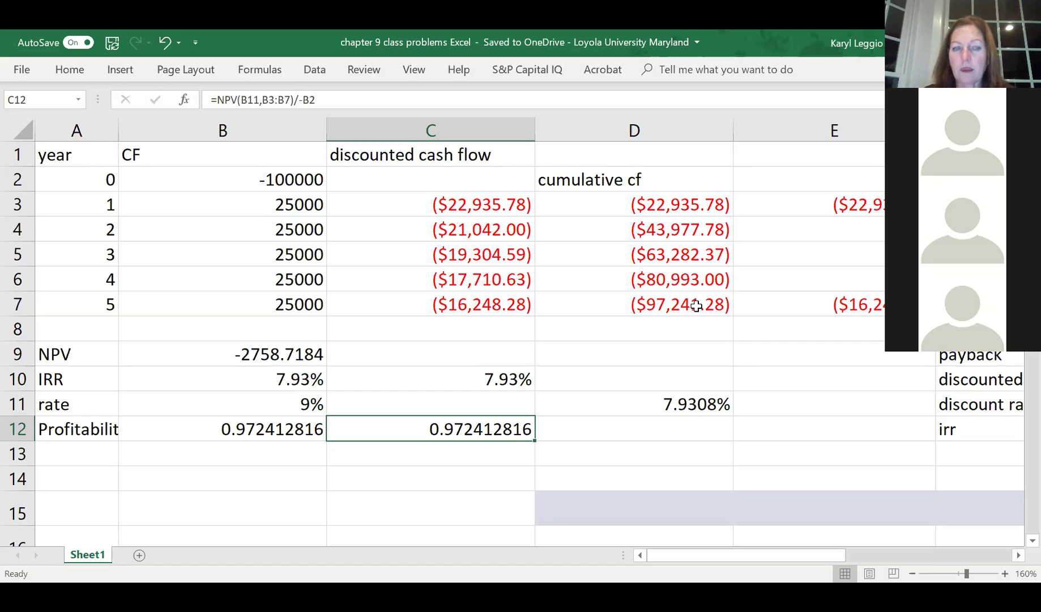
{"action": "left_click", "coordinate": [298, 403]}
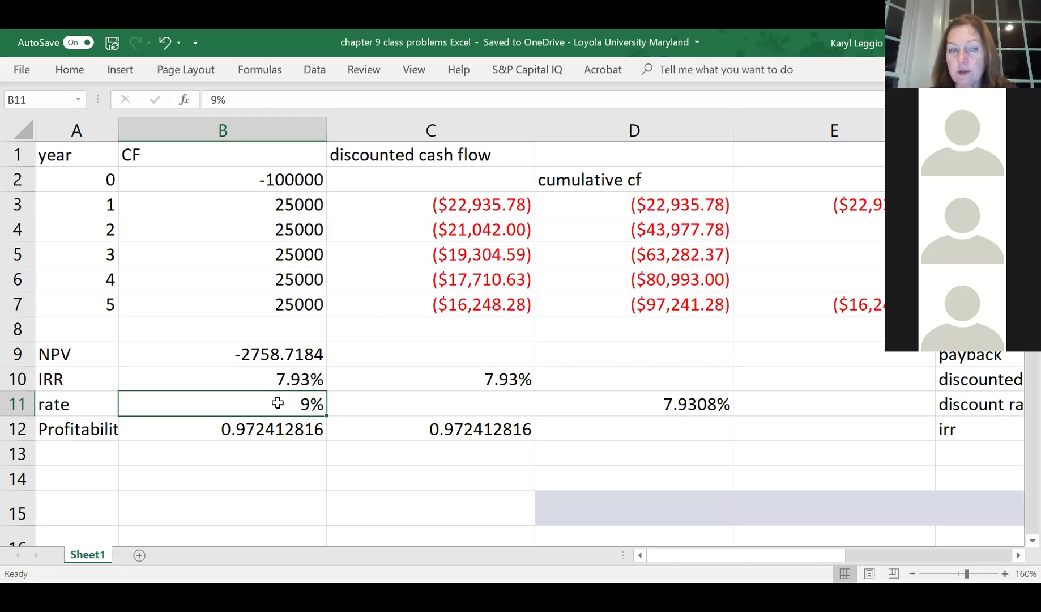
{"action": "left_click", "coordinate": [299, 374]}
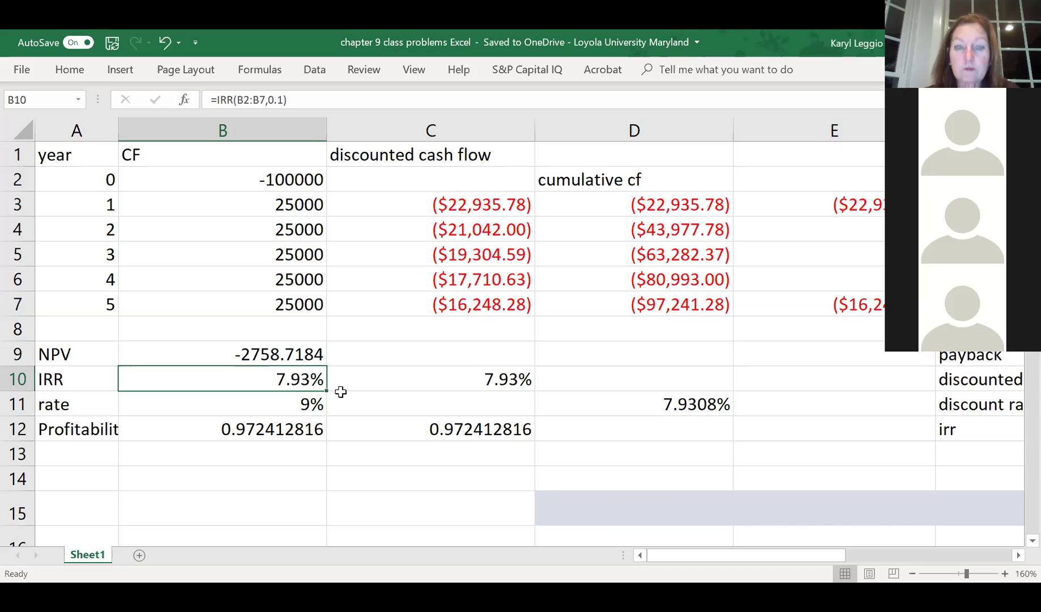
{"action": "left_click", "coordinate": [236, 354]}
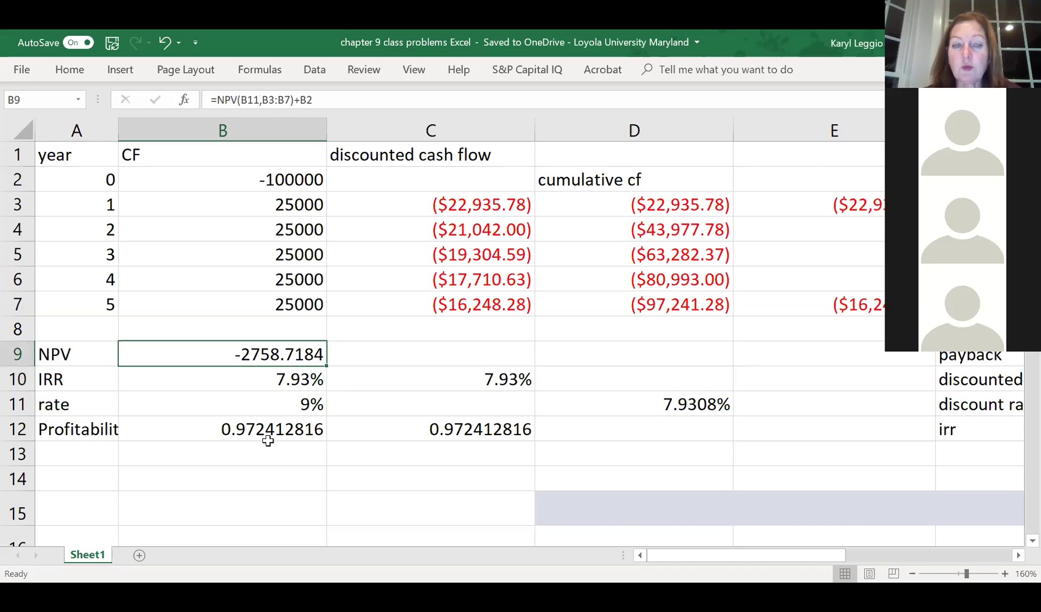